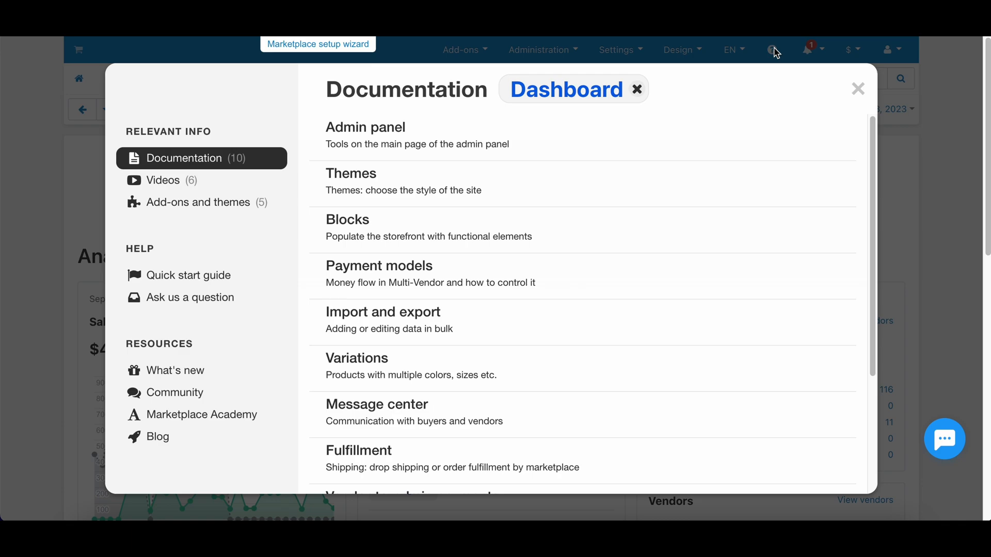
Browse the Dashboard documentation and its Videos list, then close the help window.
scroll(446, 165, "down", 3)
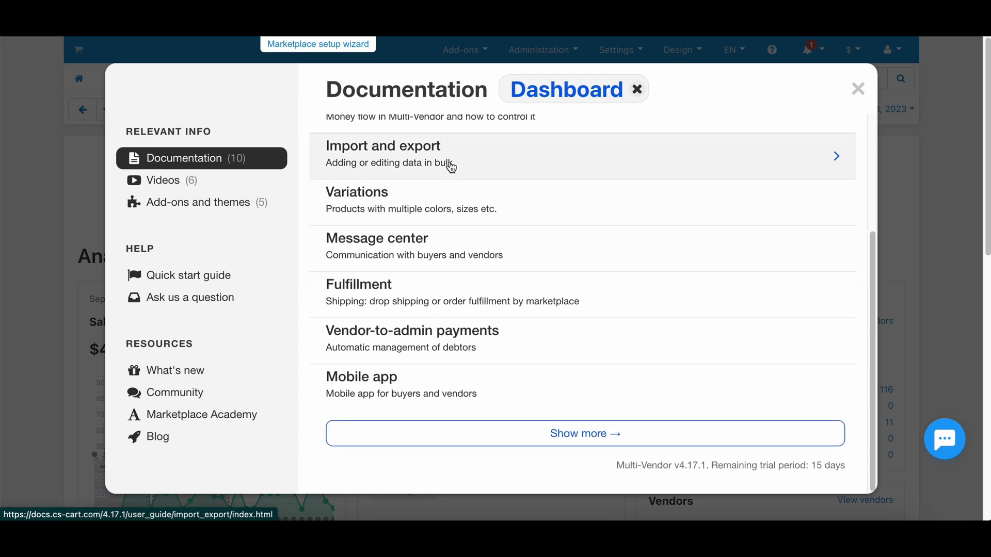
scroll(452, 167, "up", 4)
left_click(192, 181)
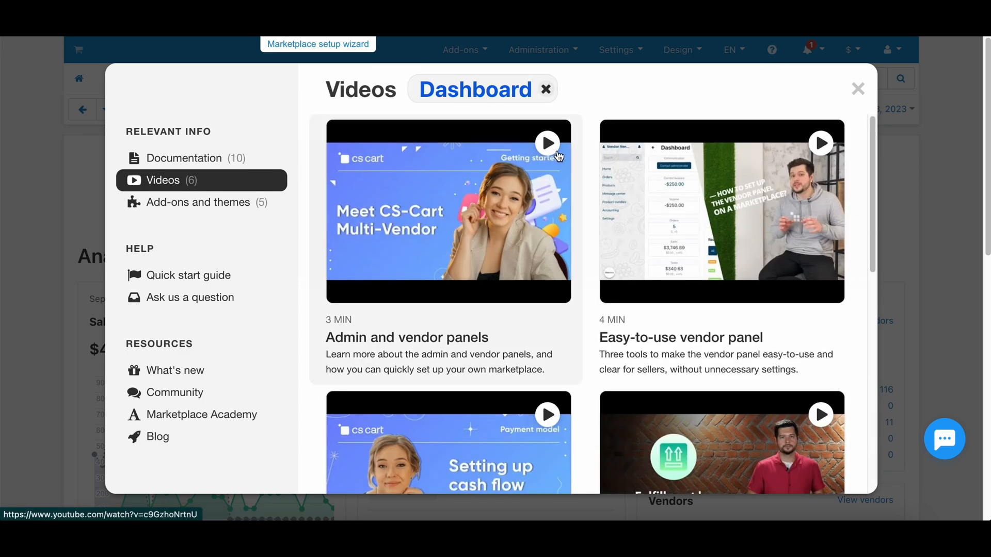
scroll(559, 156, "down", 8)
scroll(558, 156, "up", 8)
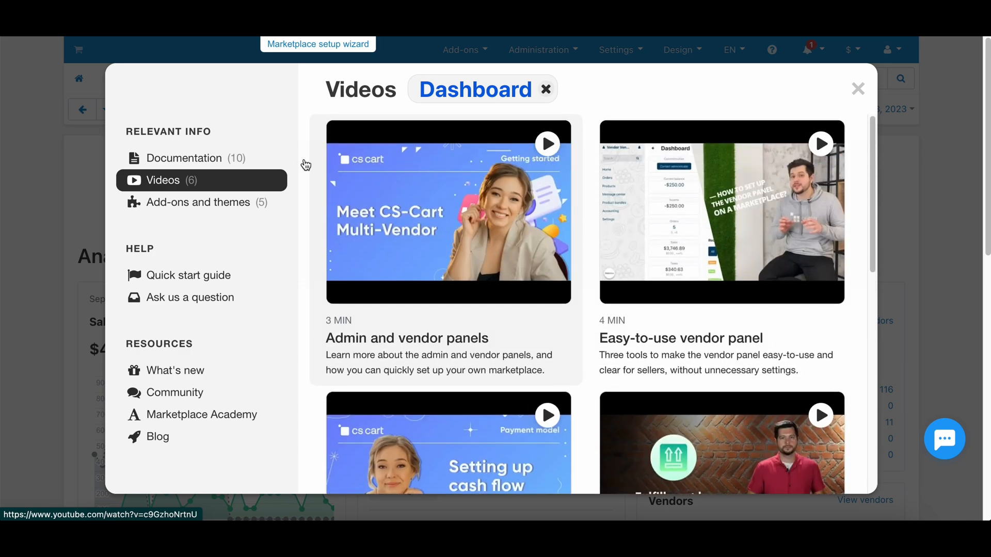
left_click(185, 158)
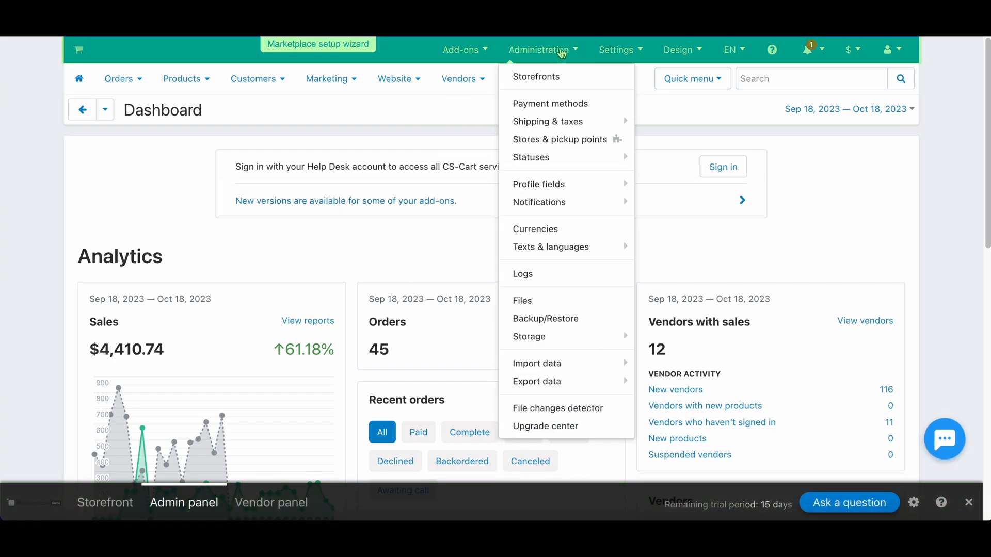
left_click(738, 50)
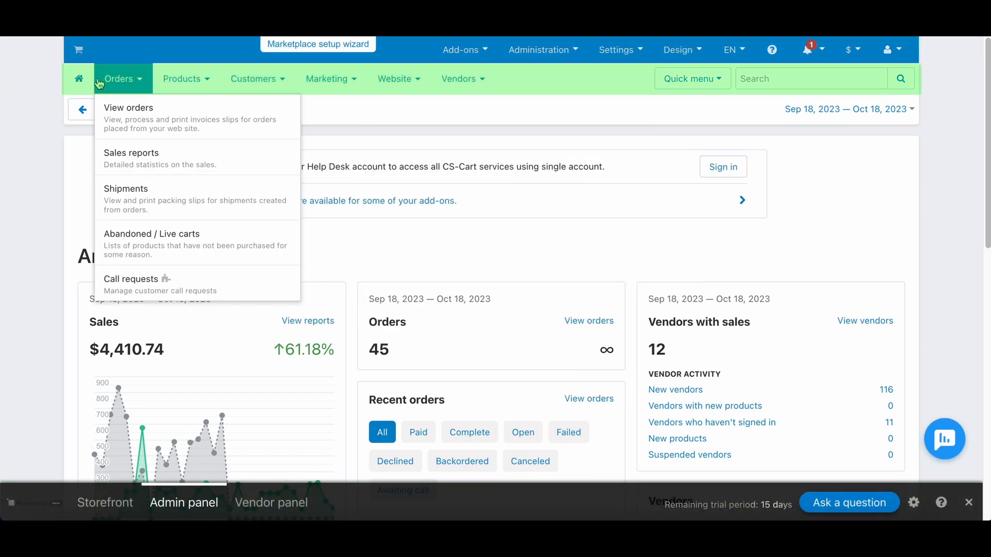
In the storefront Theme editor's Edit structure view, drag the search box to the right of the phone number.
left_click(117, 510)
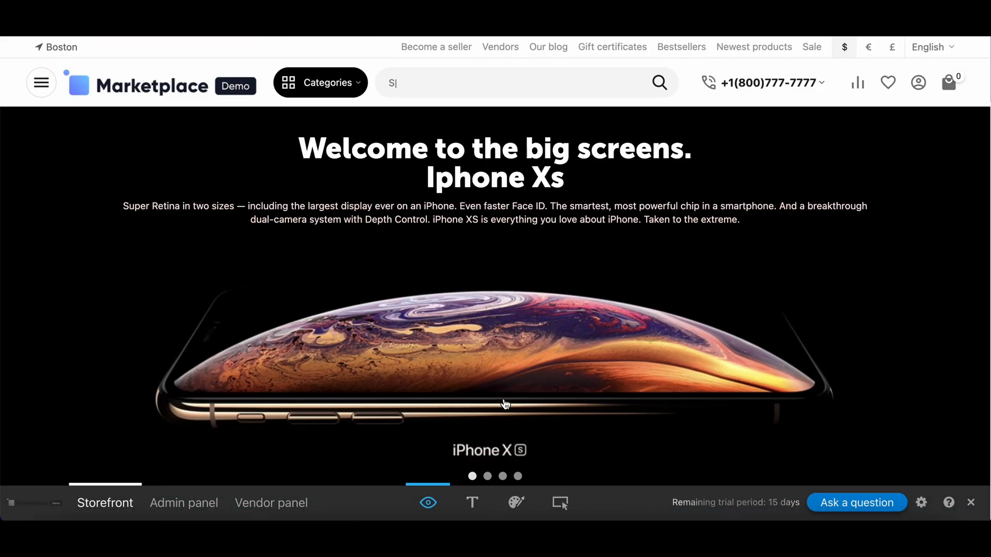
left_click(515, 504)
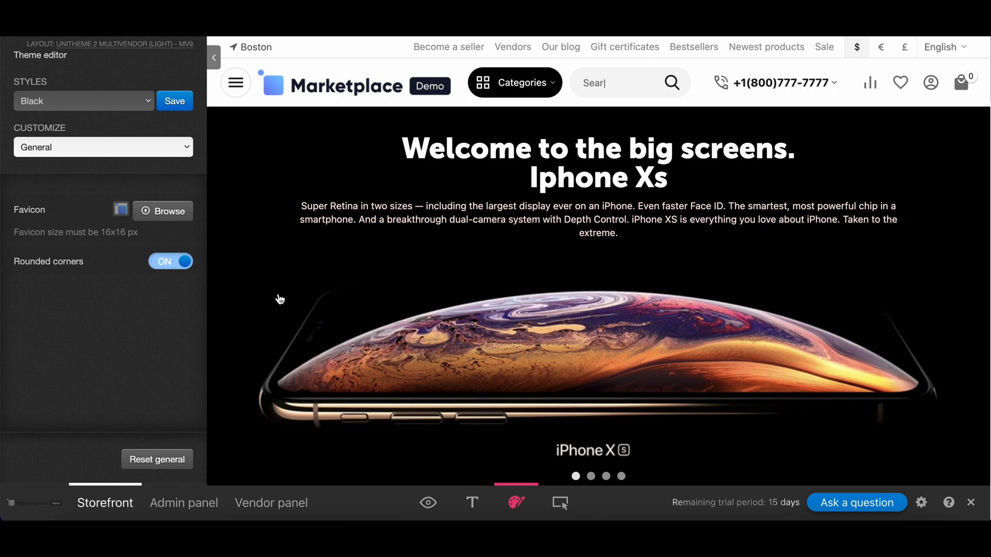
left_click(189, 155)
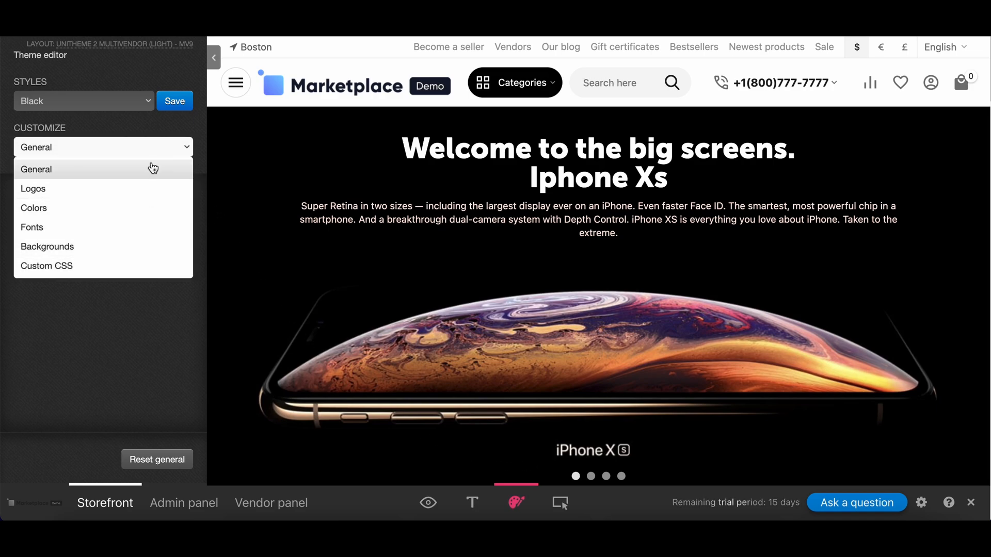
left_click(186, 150)
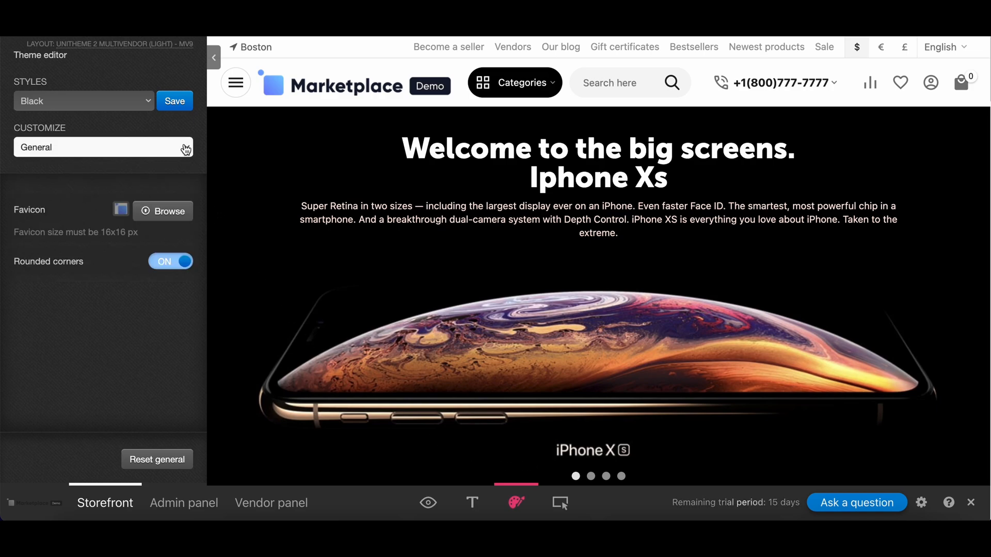
left_click(563, 505)
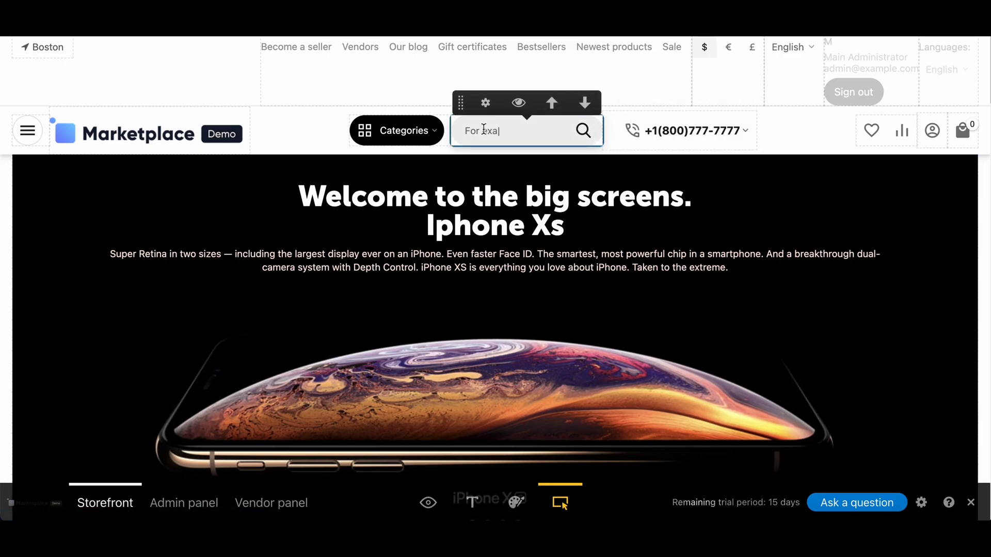
left_click_drag(459, 106, 717, 117)
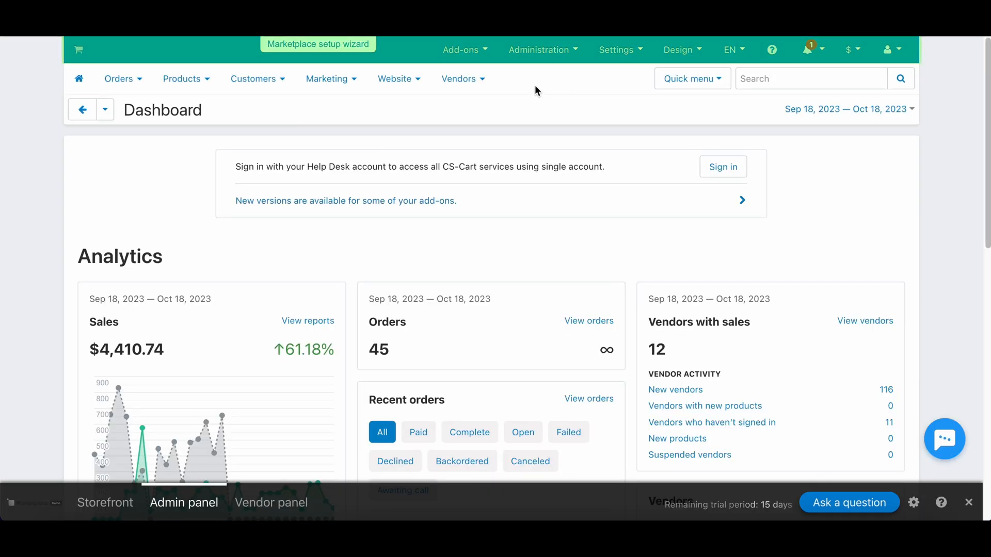
Disable the Blog add-on in Downloaded add-ons.
mouse_move(464, 50)
left_click(482, 75)
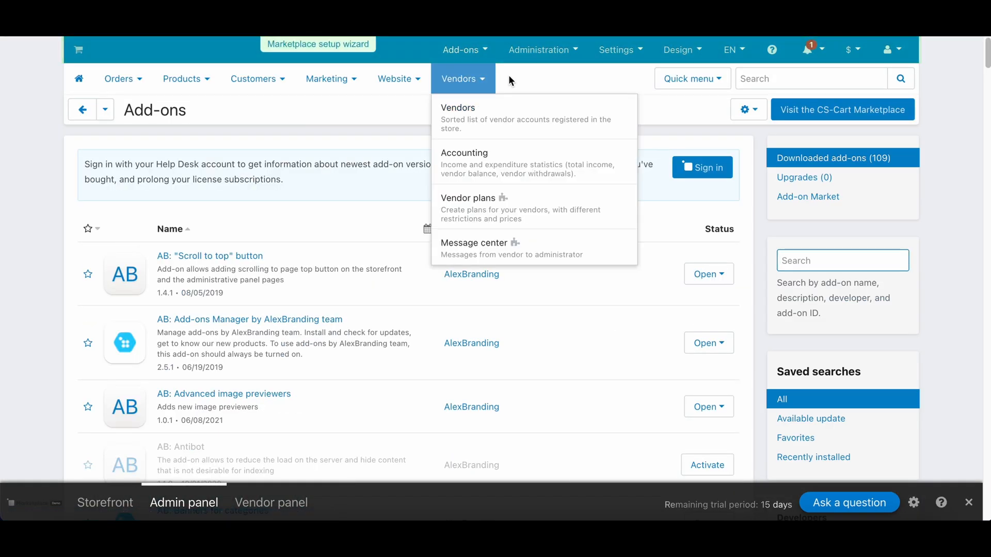
scroll(575, 293, "down", 15)
scroll(546, 291, "down", 10)
left_click(599, 205)
left_click(581, 221)
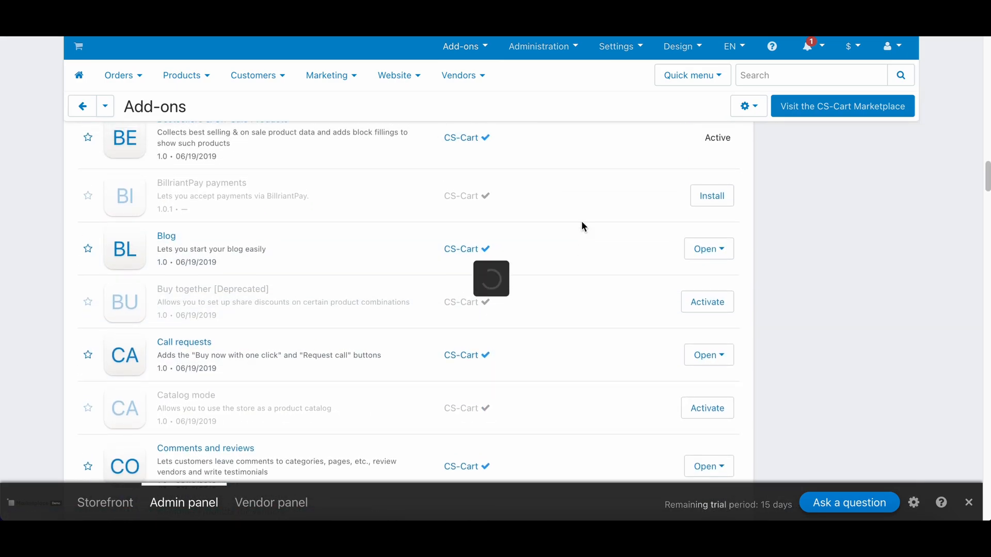
Install the BillriantPay payments add-on, then close the Manual installation dialog unused.
left_click(705, 195)
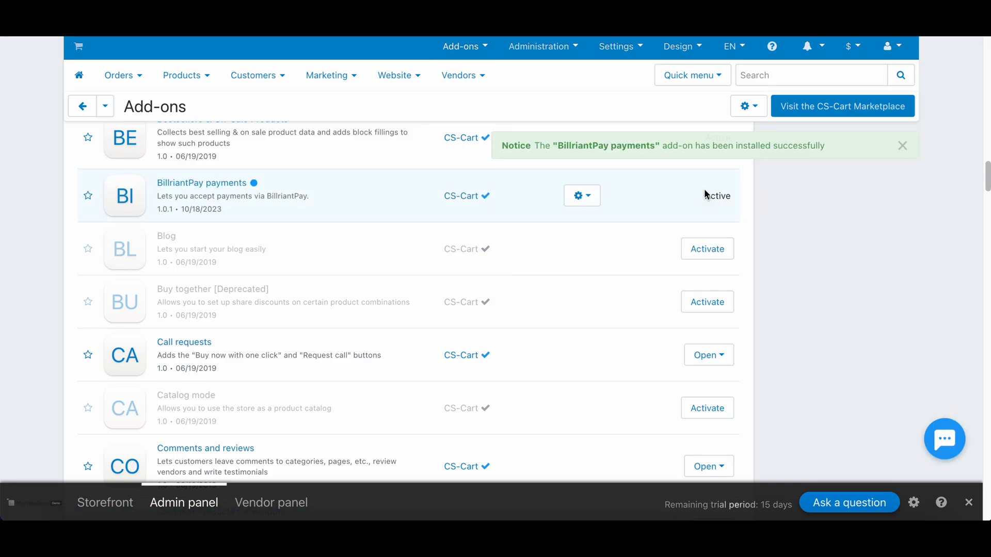
left_click(758, 110)
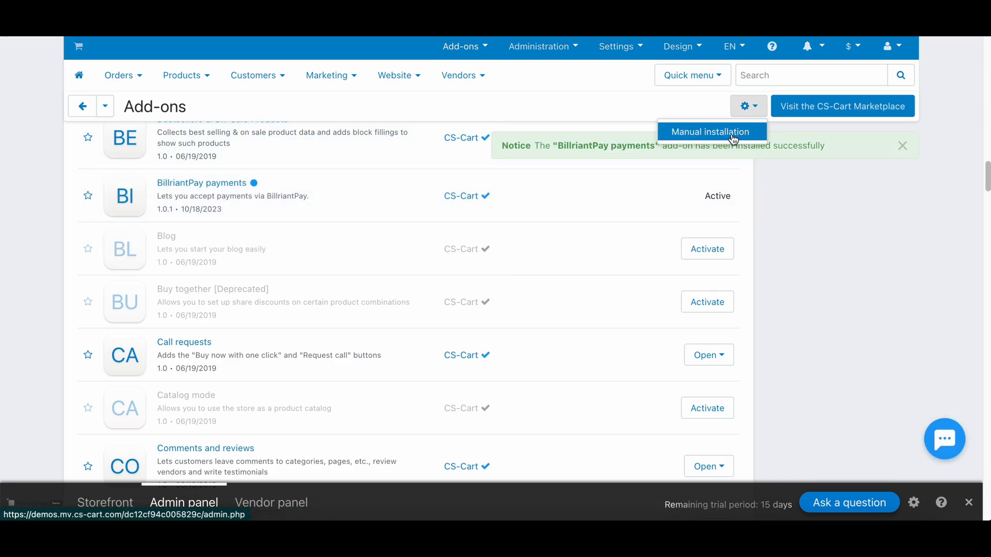
left_click(733, 130)
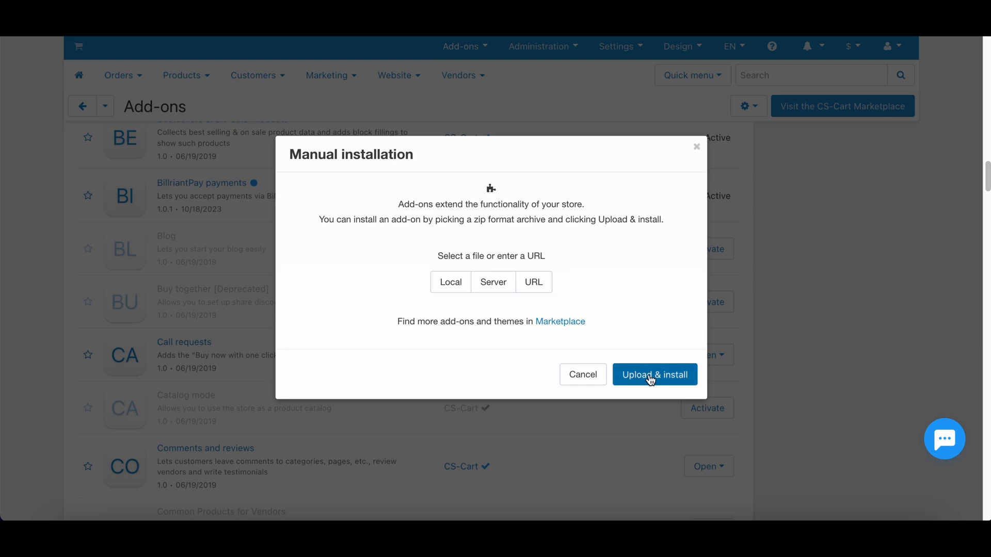
left_click(699, 148)
Browse the Add-on Market and view the Searchanise add-on's page.
mouse_move(485, 49)
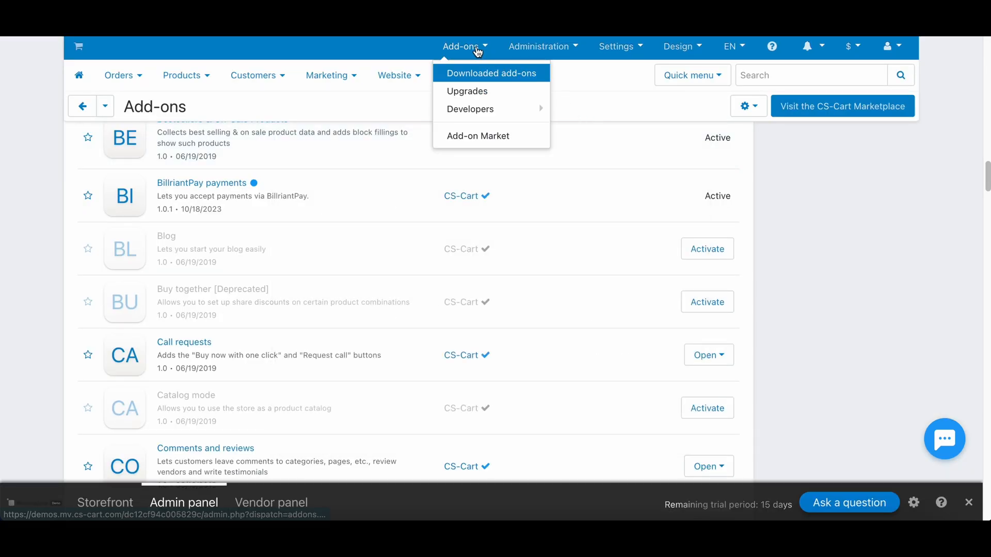
left_click(482, 135)
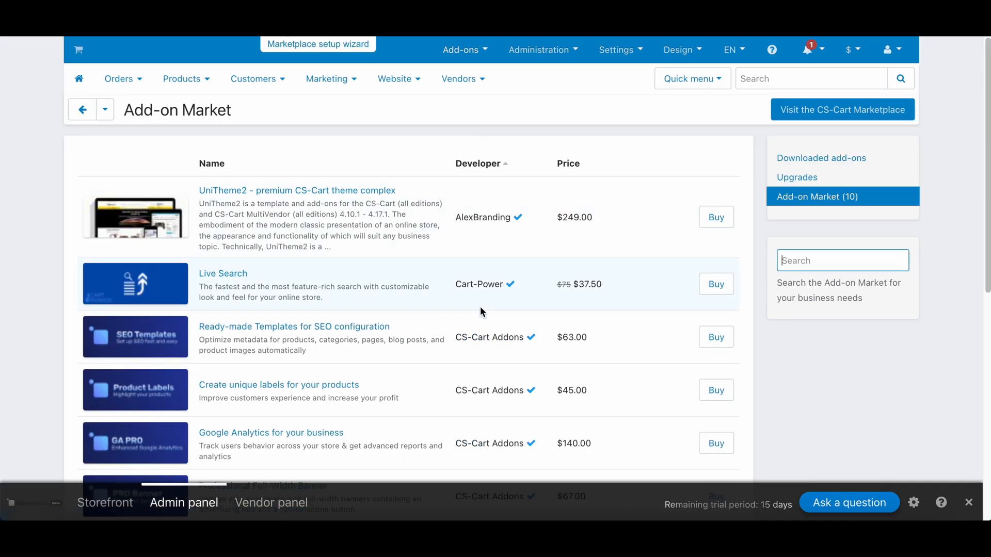
scroll(478, 318, "down", 5)
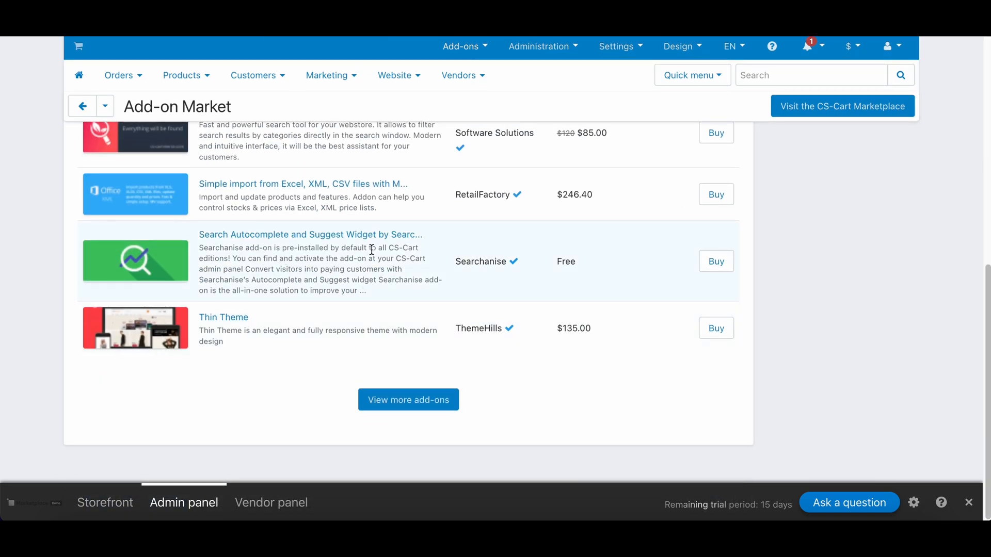
left_click(713, 262)
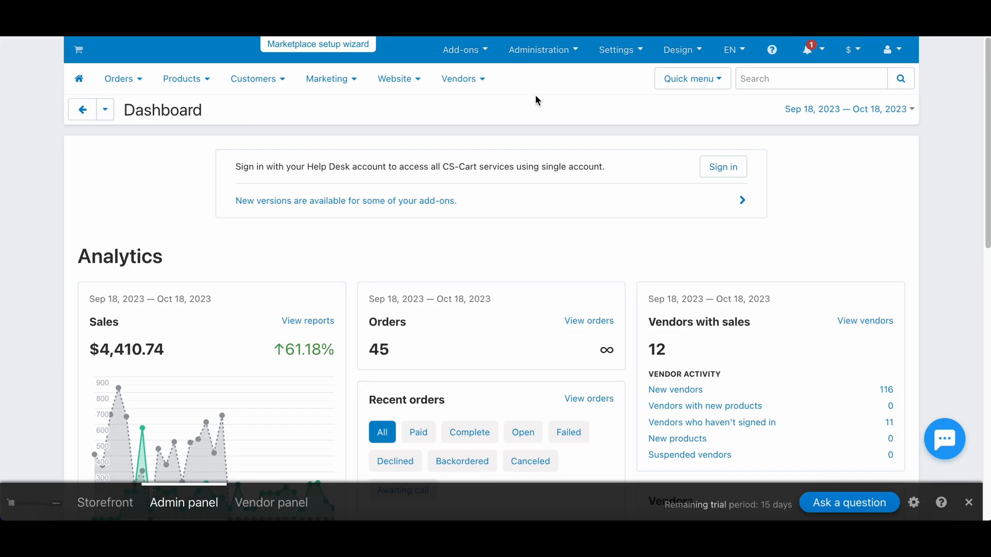
mouse_move(542, 59)
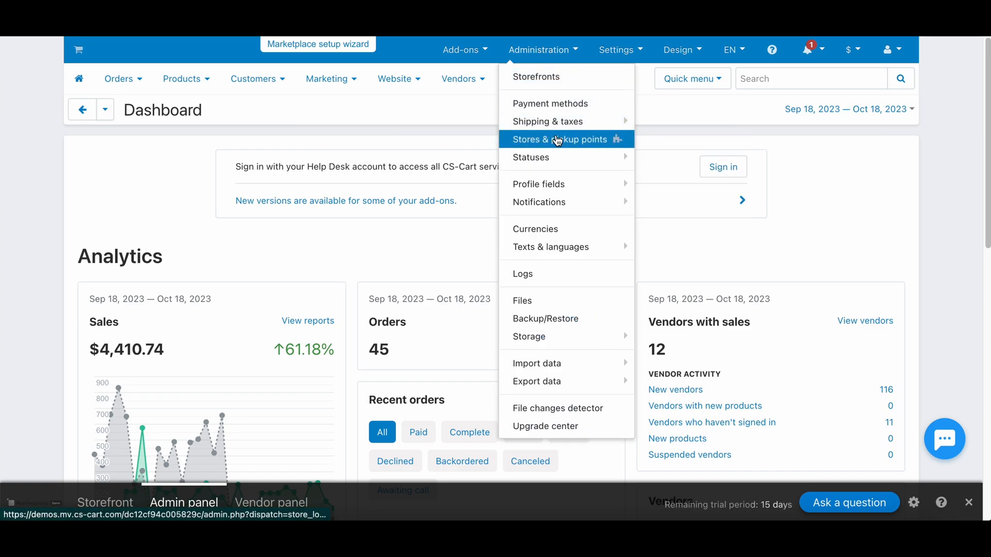
mouse_move(569, 128)
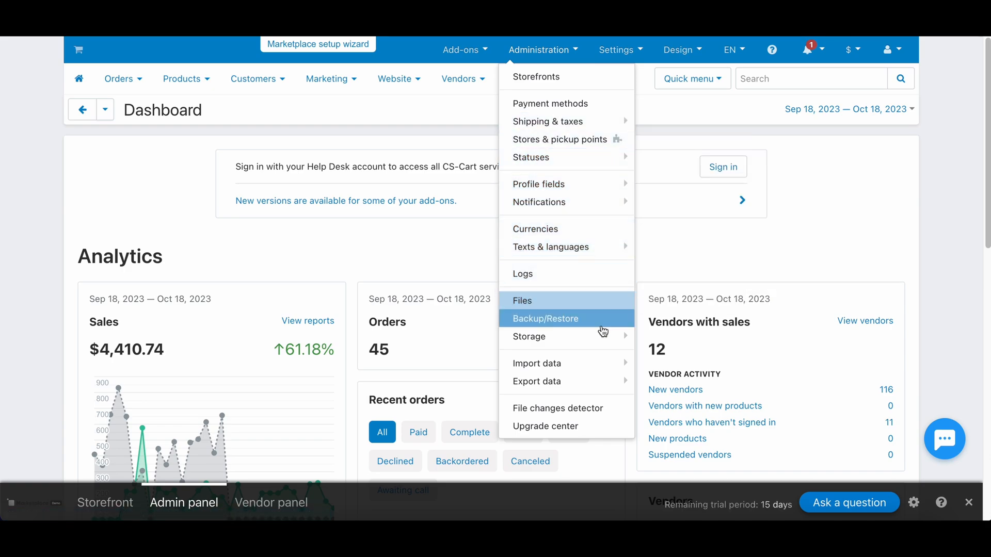
mouse_move(612, 370)
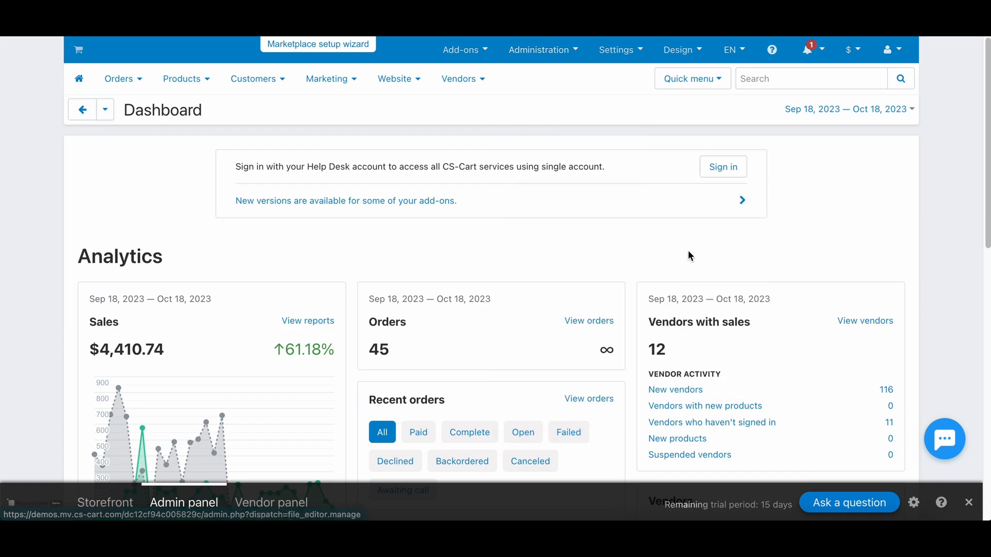
mouse_move(620, 66)
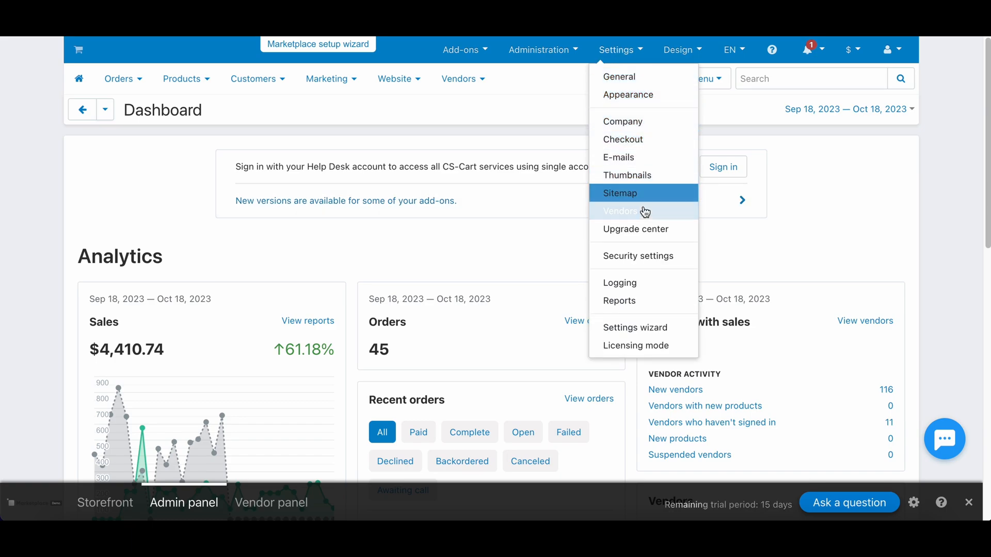
left_click(648, 258)
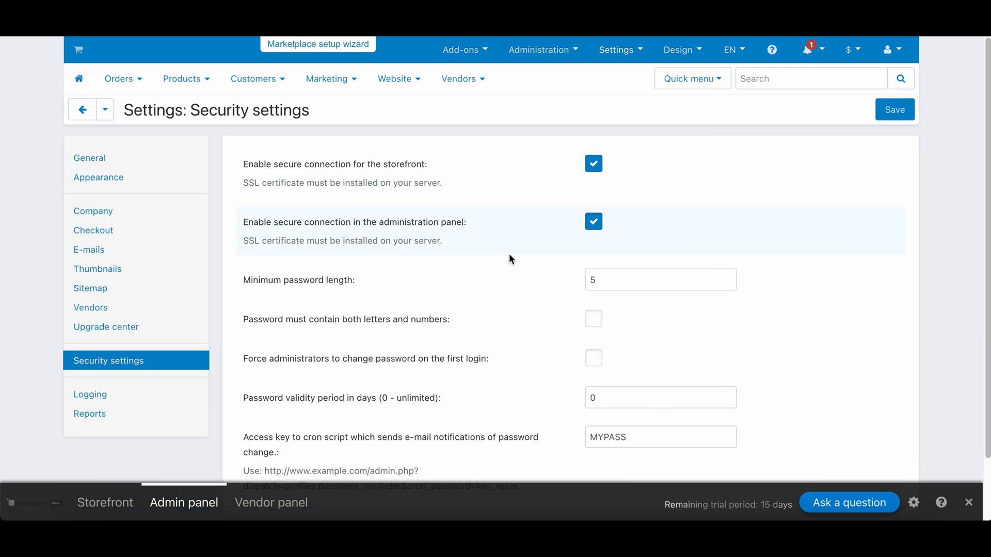
scroll(509, 258, "down", 2)
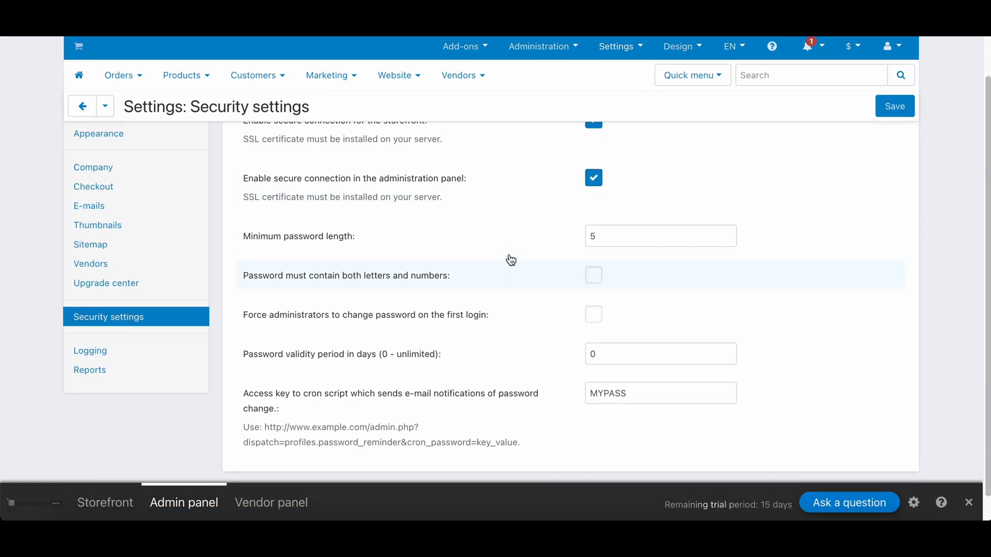
scroll(510, 260, "up", 2)
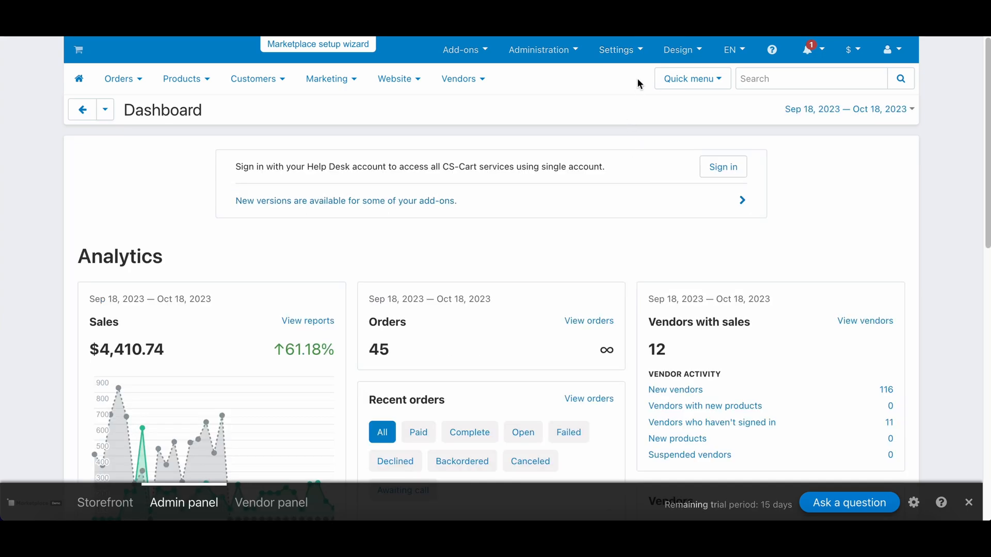
Open the theme editor for the UniTheme 2 Multivendor (Light) - mv9 theme on its General section.
mouse_move(668, 61)
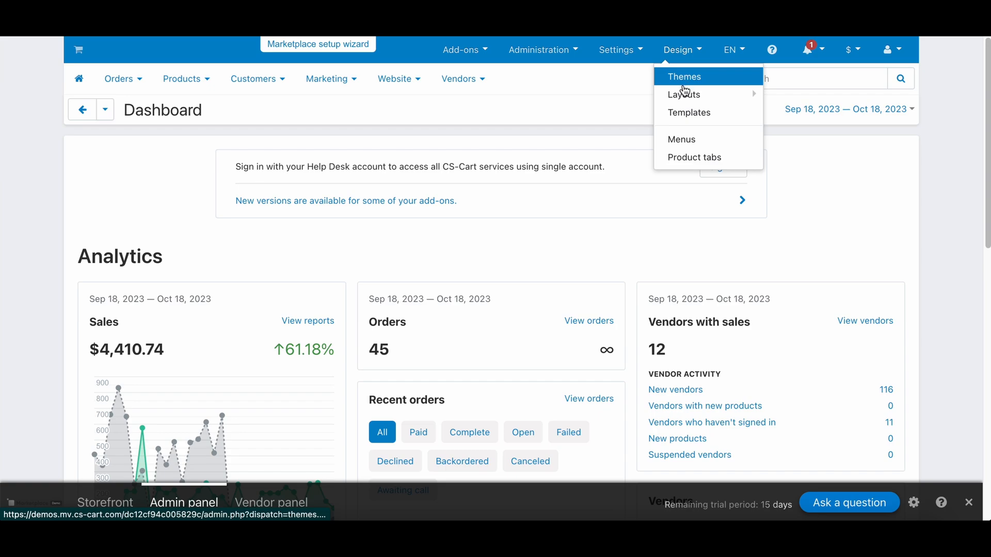
mouse_move(686, 99)
left_click(686, 79)
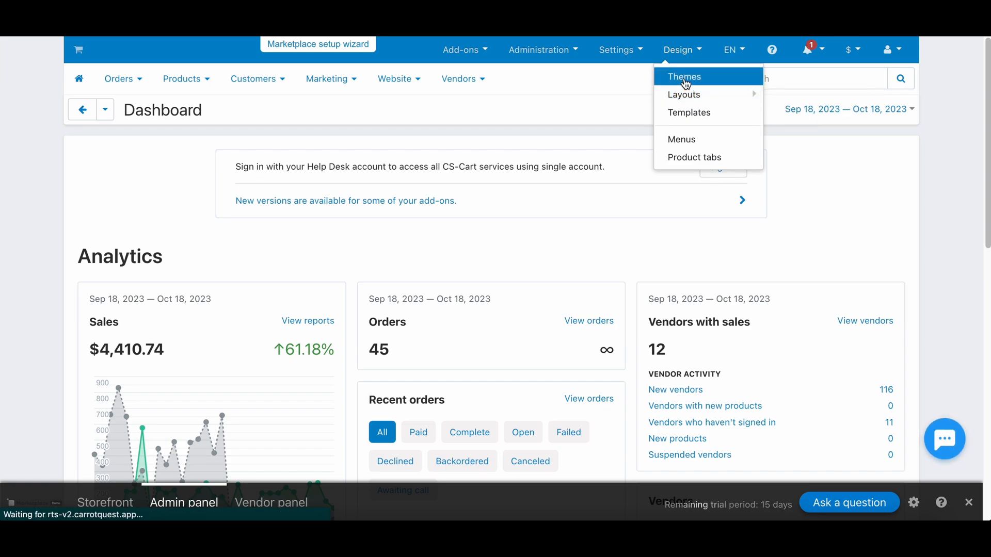
scroll(574, 81, "down", 3)
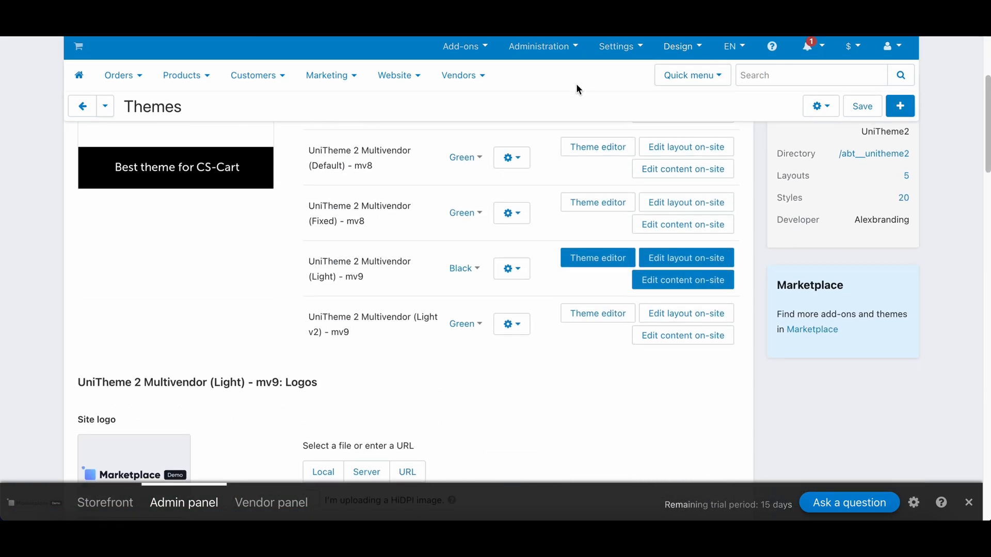
left_click(599, 258)
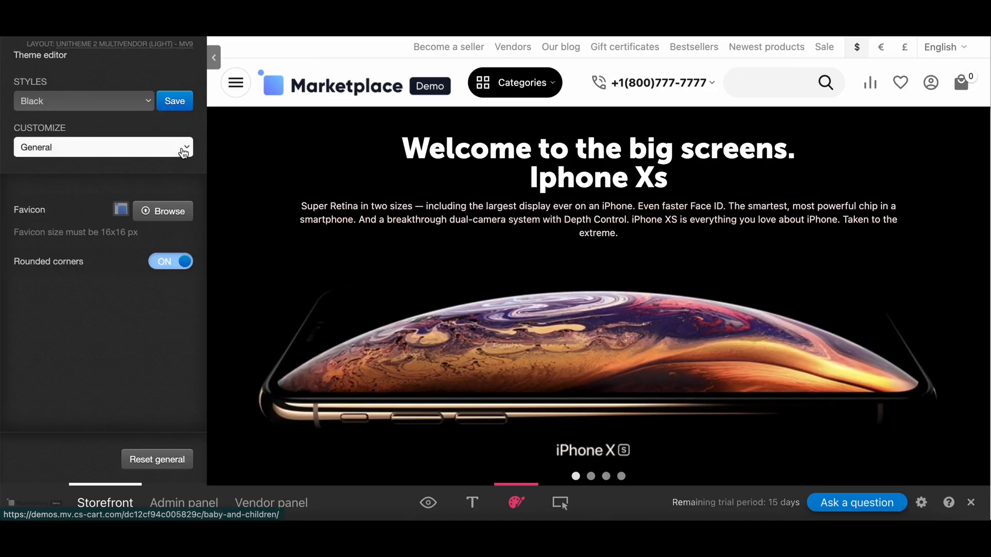
left_click(183, 150)
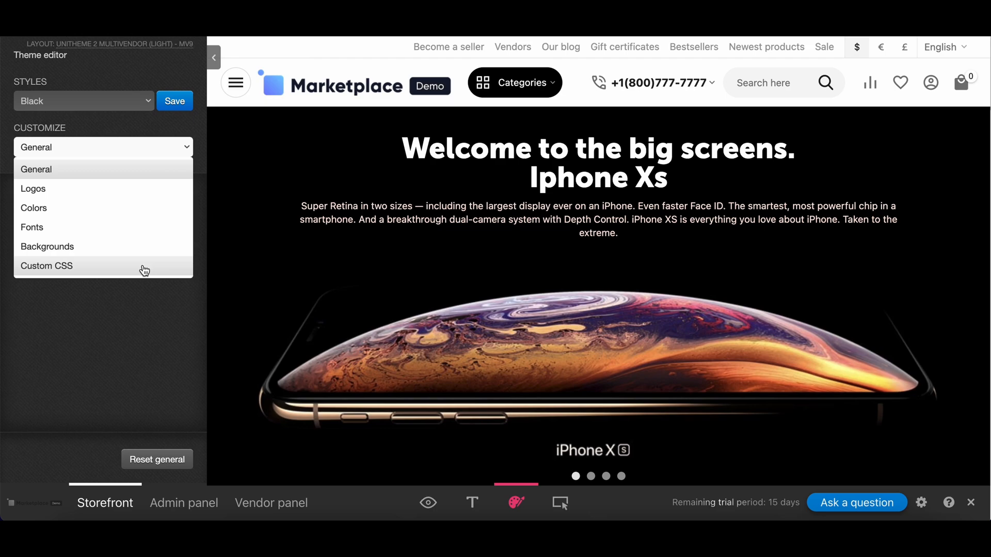
left_click(185, 149)
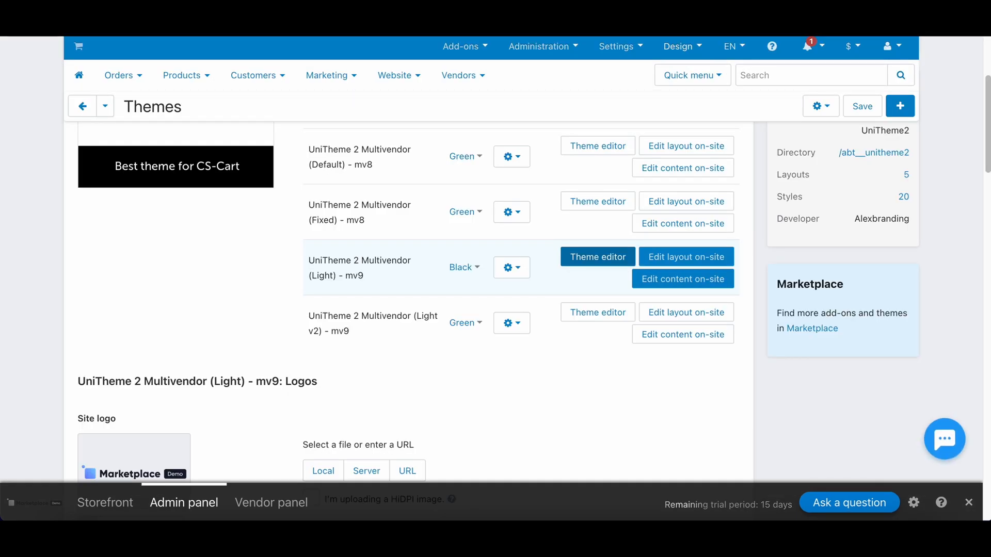
In the layout editor, move Categories below AB: Contacts and Search above Categories.
left_click(682, 46)
mouse_move(694, 92)
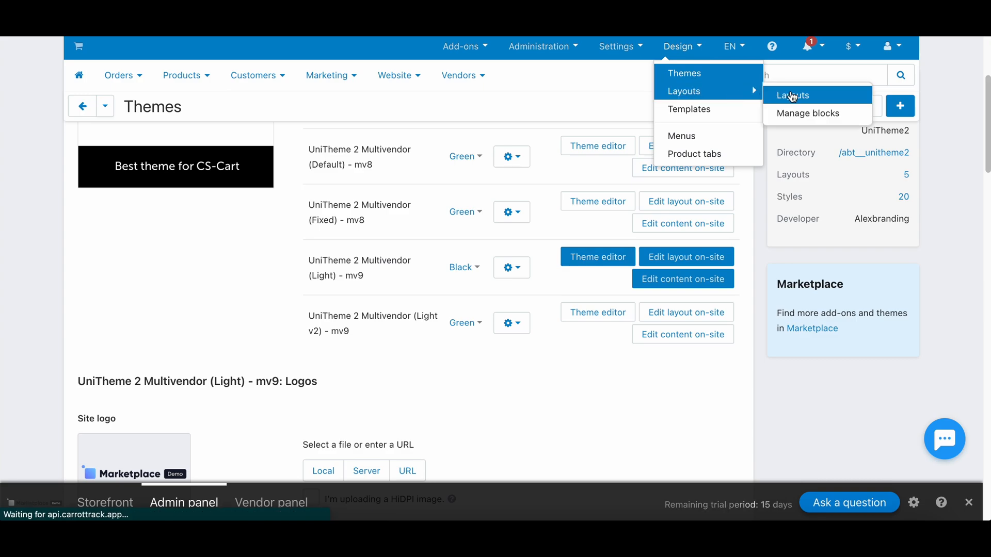
left_click(786, 94)
scroll(546, 178, "down", 5)
left_click_drag(491, 306, 500, 382)
left_click_drag(505, 416, 510, 293)
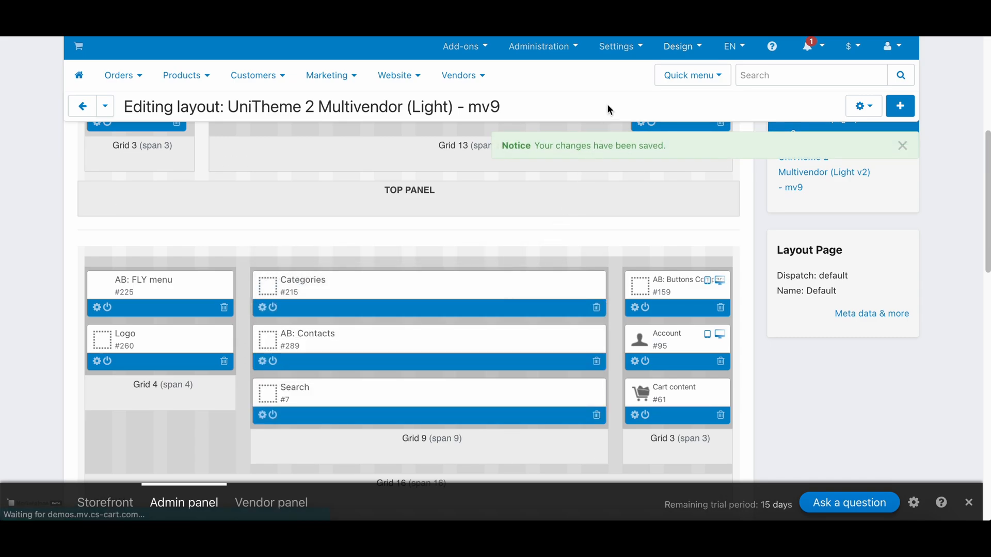
Review the installed themes list under Design > Themes.
left_click(682, 46)
left_click(670, 69)
scroll(510, 207, "down", 5)
scroll(510, 238, "down", 8)
scroll(511, 237, "up", 2)
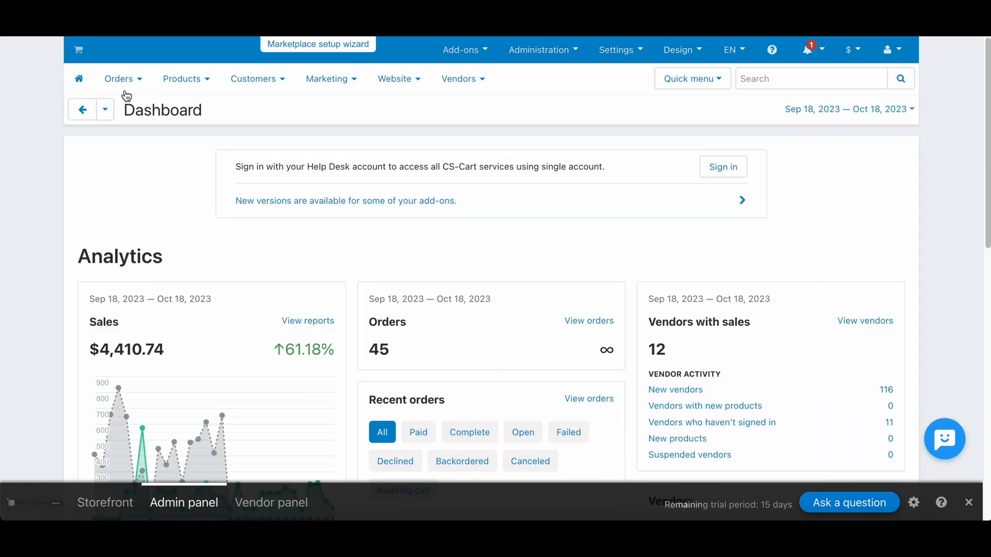
left_click(121, 77)
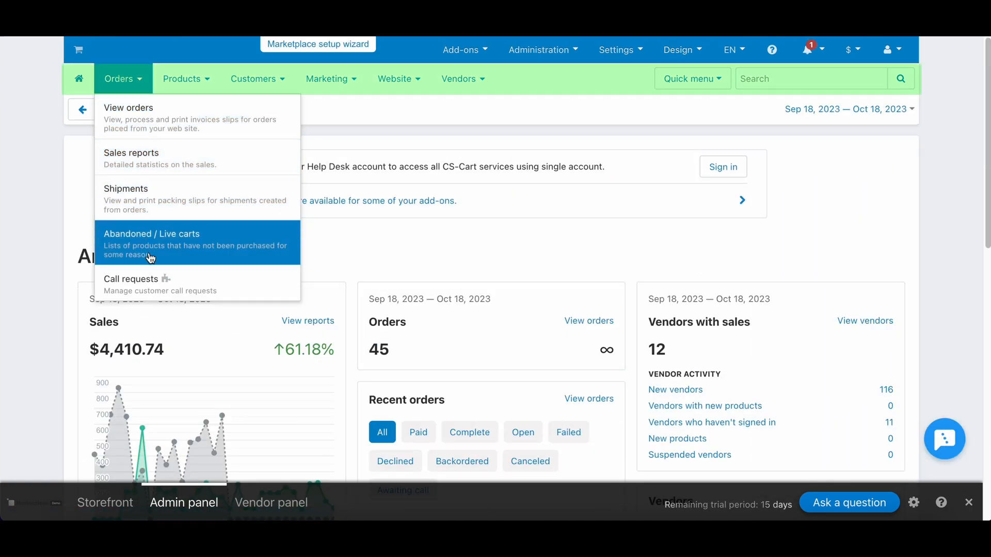
Change Order #258's status from Complete to Declined in the orders list.
left_click(144, 125)
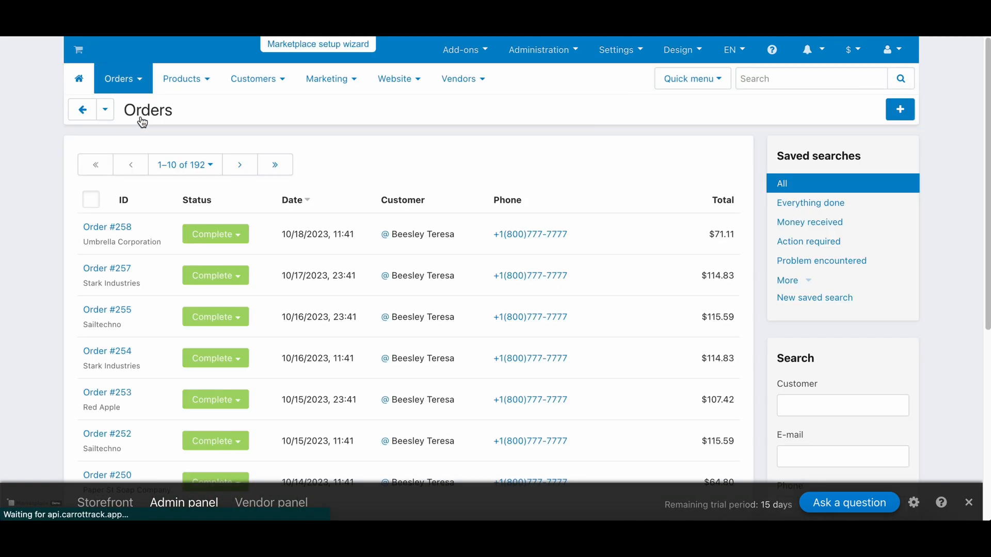
left_click(237, 235)
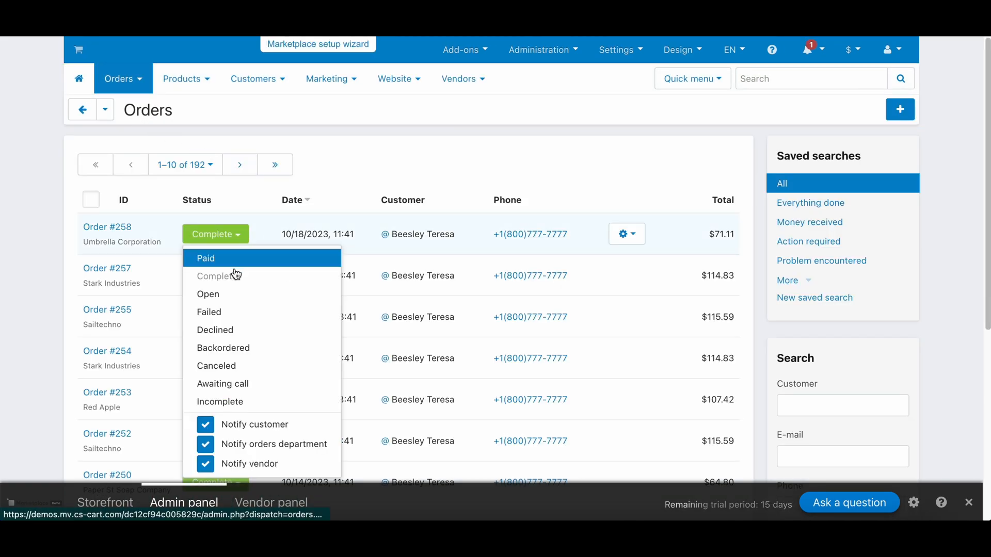
left_click(240, 330)
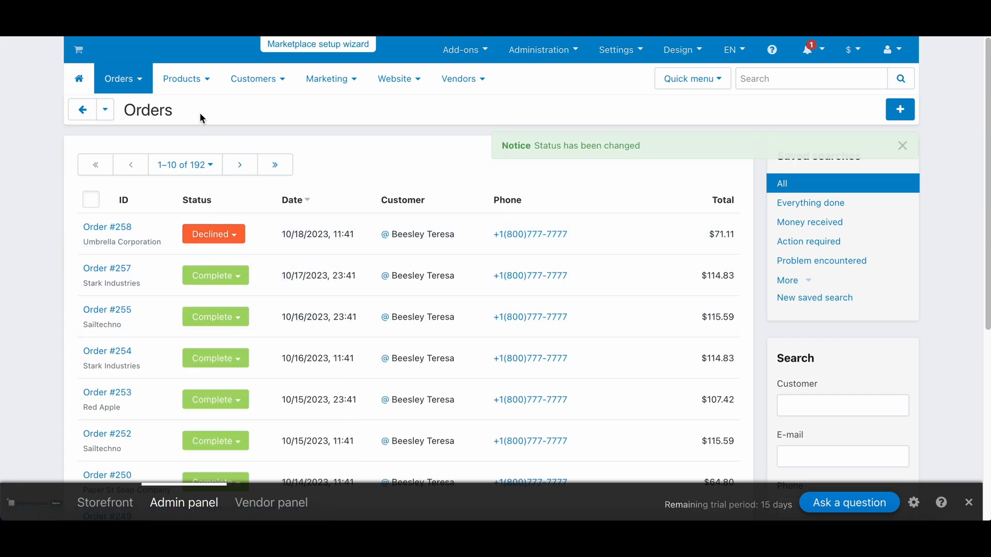
mouse_move(191, 82)
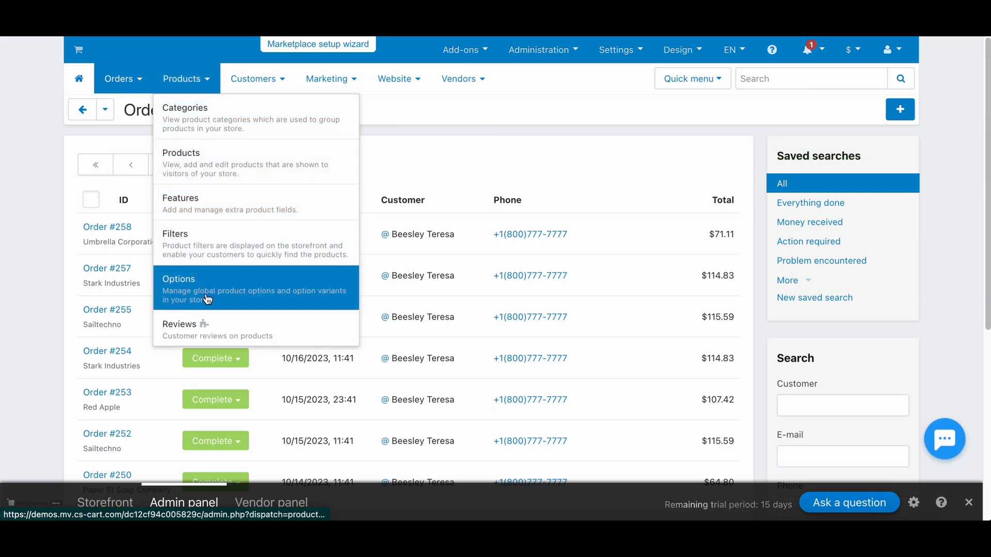
Open the Samsung Galaxy S22 8/128GB Phantom Black product from the products list.
left_click(198, 172)
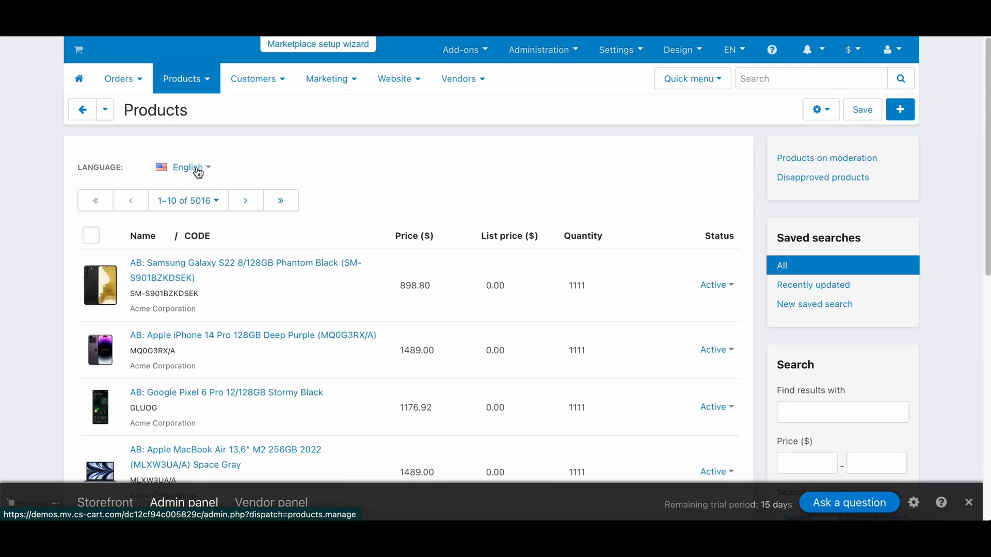
scroll(336, 174, "down", 2)
left_click(305, 202)
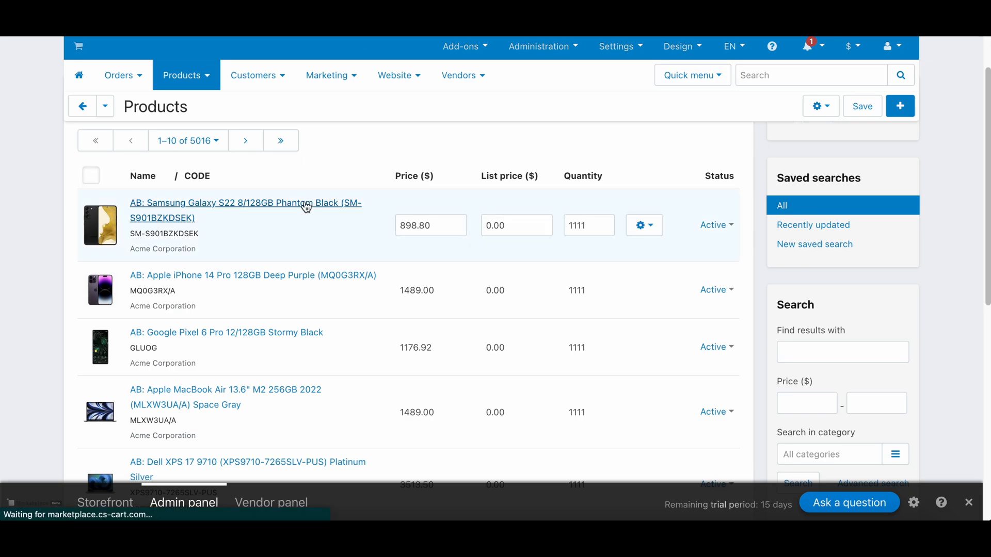
scroll(306, 205, "down", 10)
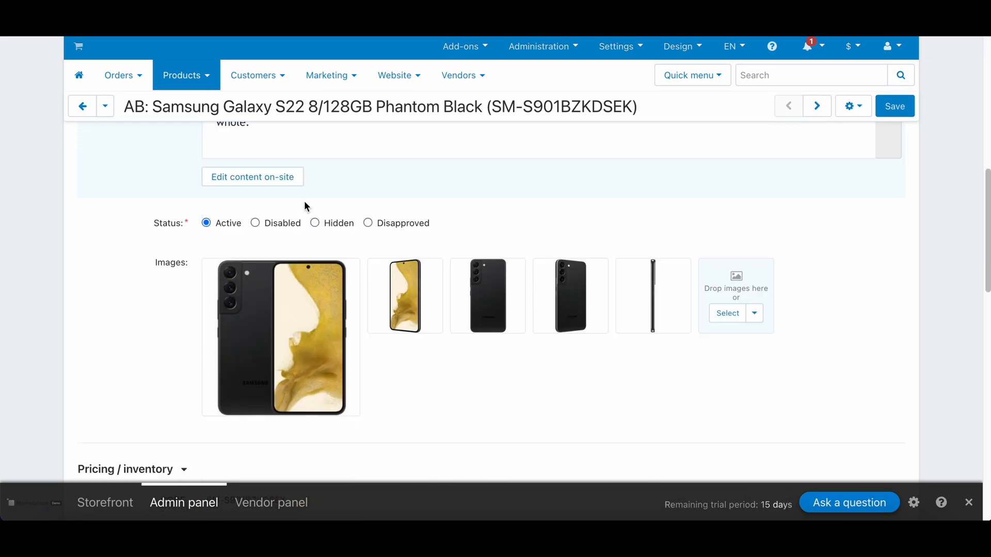
scroll(305, 205, "up", 10)
Review the product's Options, Features, Variations and Quantity discounts tabs.
left_click(283, 205)
left_click(316, 204)
left_click(371, 205)
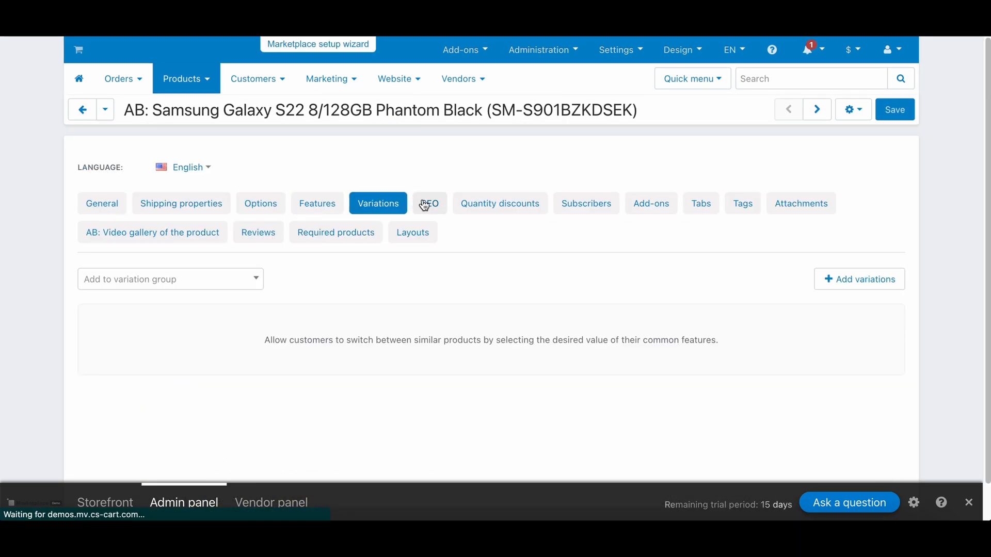
left_click(478, 204)
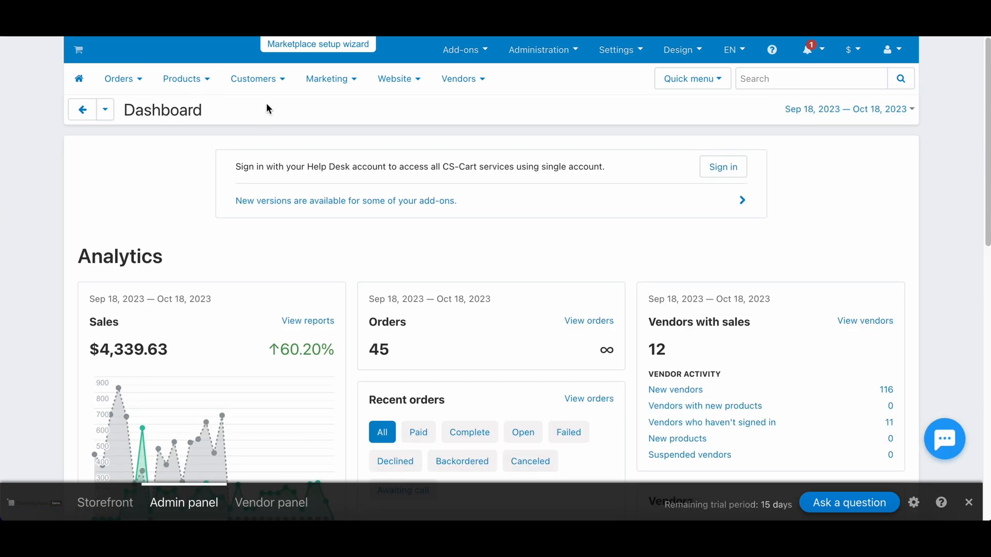
mouse_move(266, 84)
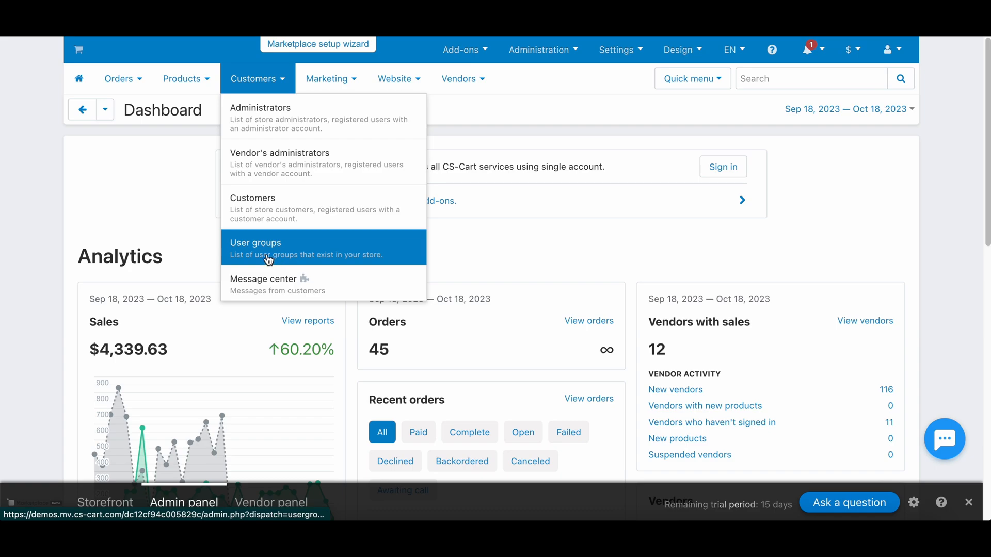
left_click(290, 259)
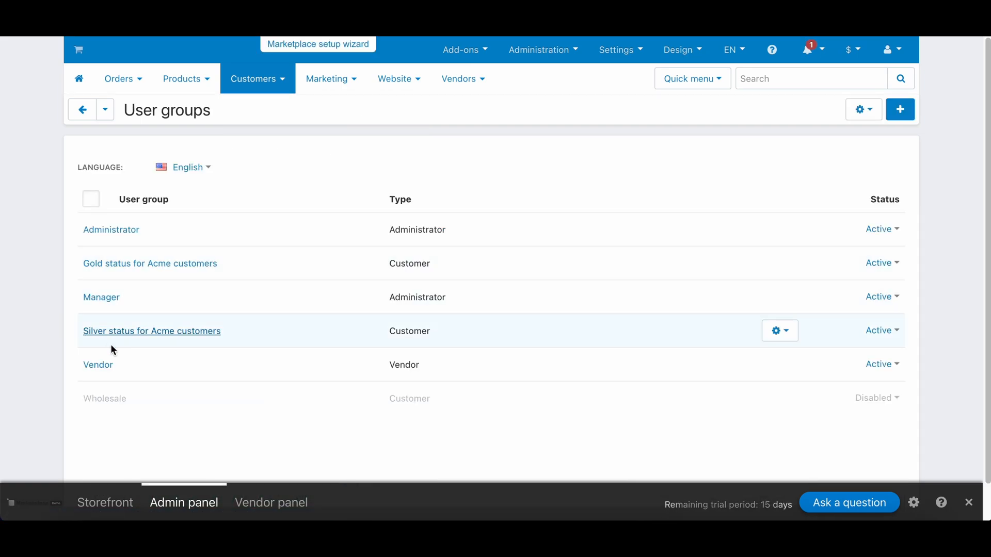
Give the Vendor user group Full access to Message center: communication with customer and save.
left_click(98, 366)
scroll(415, 245, "down", 8)
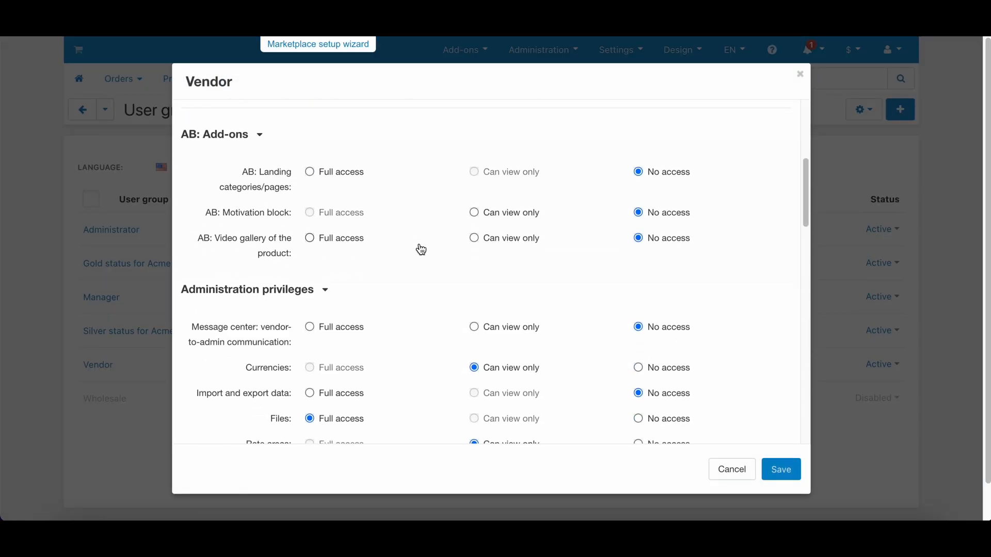
scroll(420, 250, "down", 7)
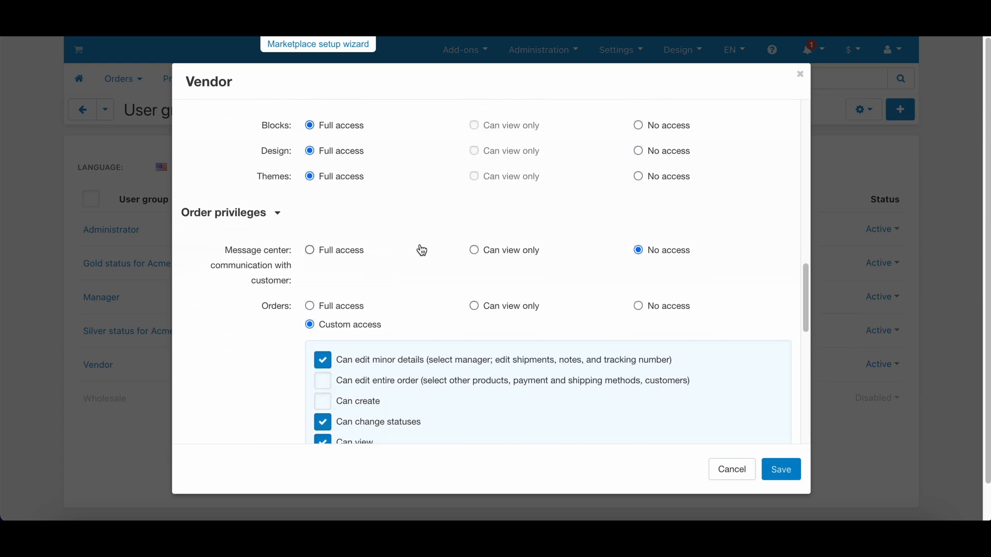
left_click(309, 251)
left_click(768, 470)
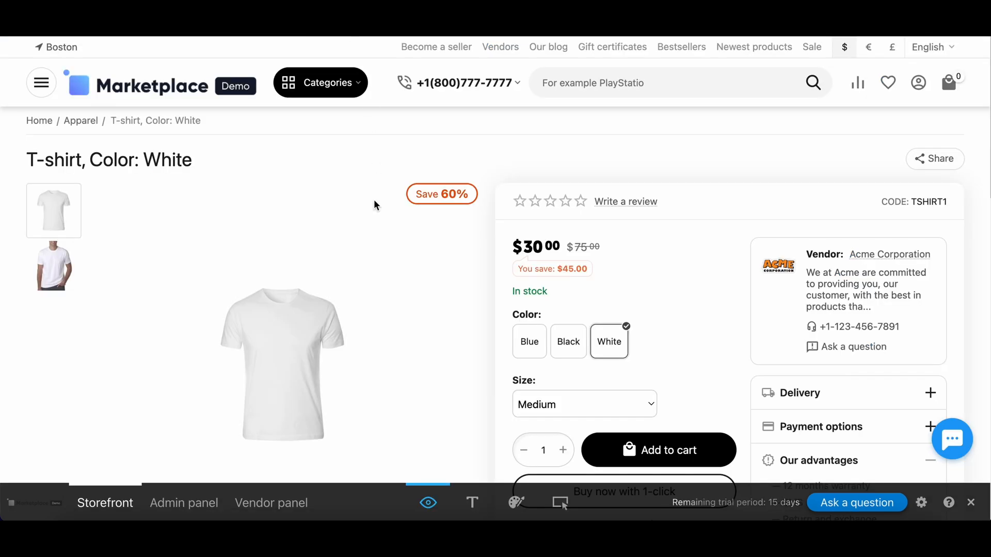
Send Acme Corporation a question about the white T-shirt from the storefront, then check the Message center.
scroll(790, 349, "down", 3)
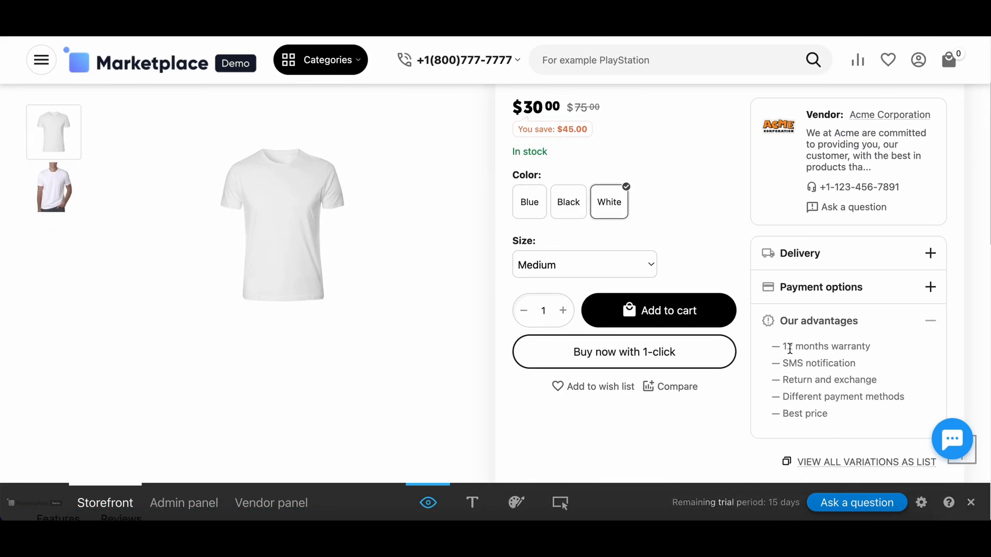
left_click(851, 208)
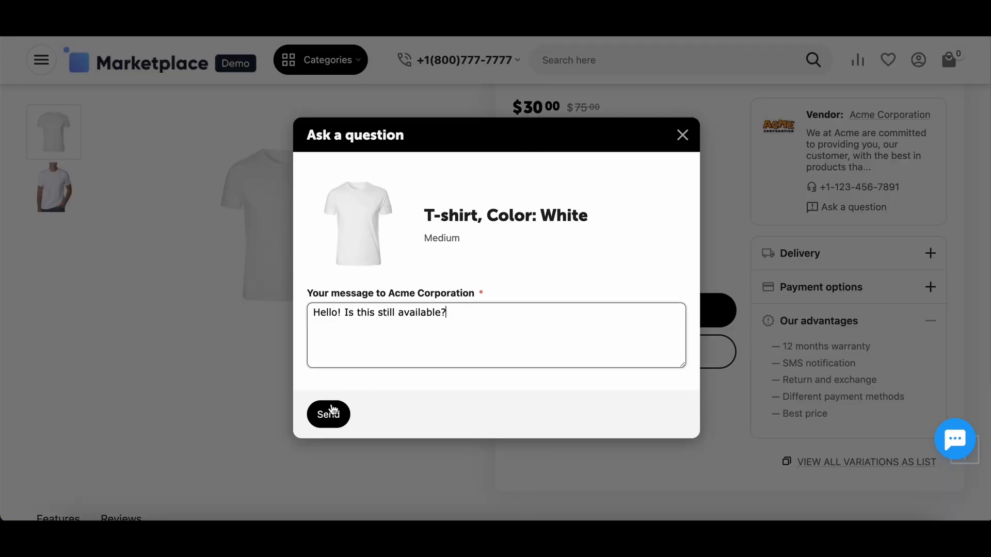
left_click(329, 413)
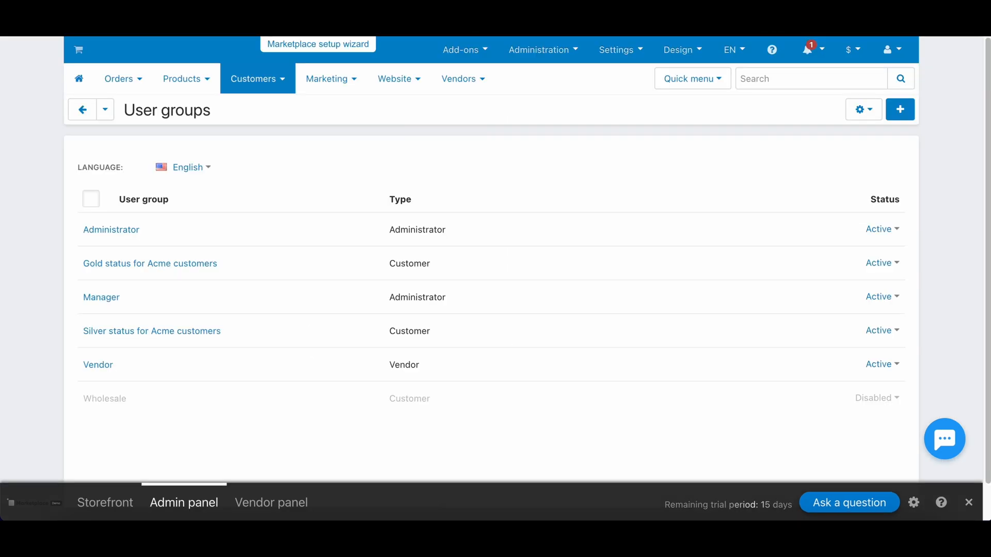
left_click(257, 79)
left_click(294, 290)
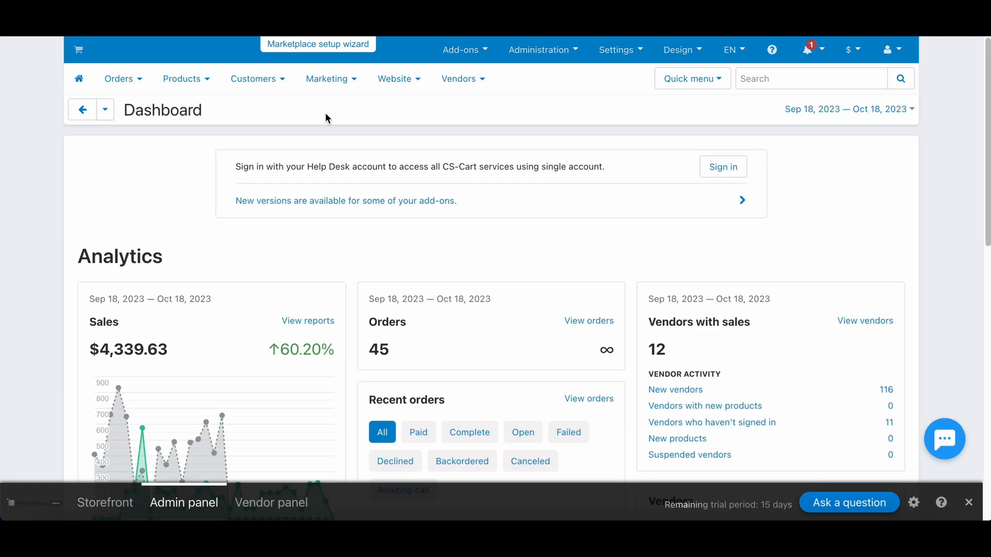
View the Promotions list and its help documentation and videos, then close the help.
left_click(327, 79)
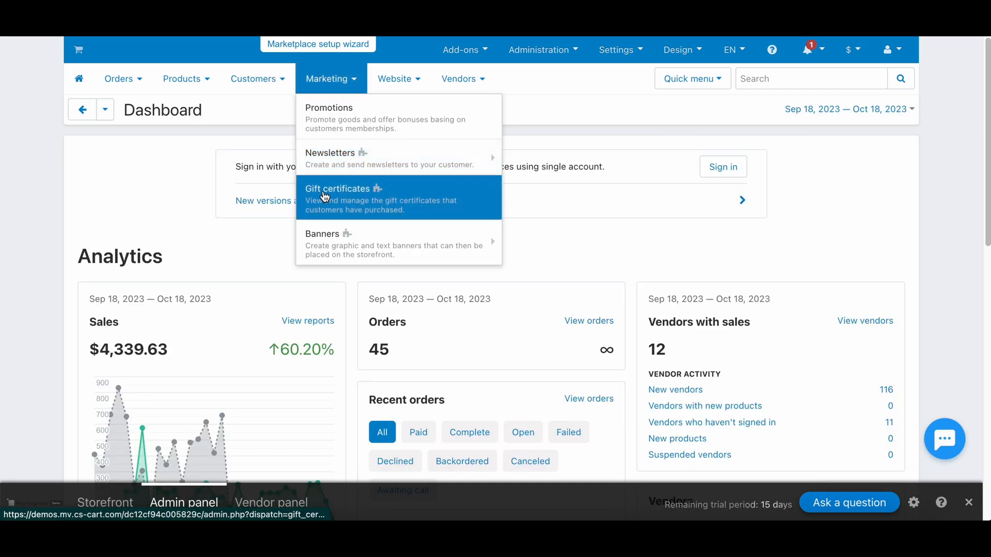
left_click(342, 114)
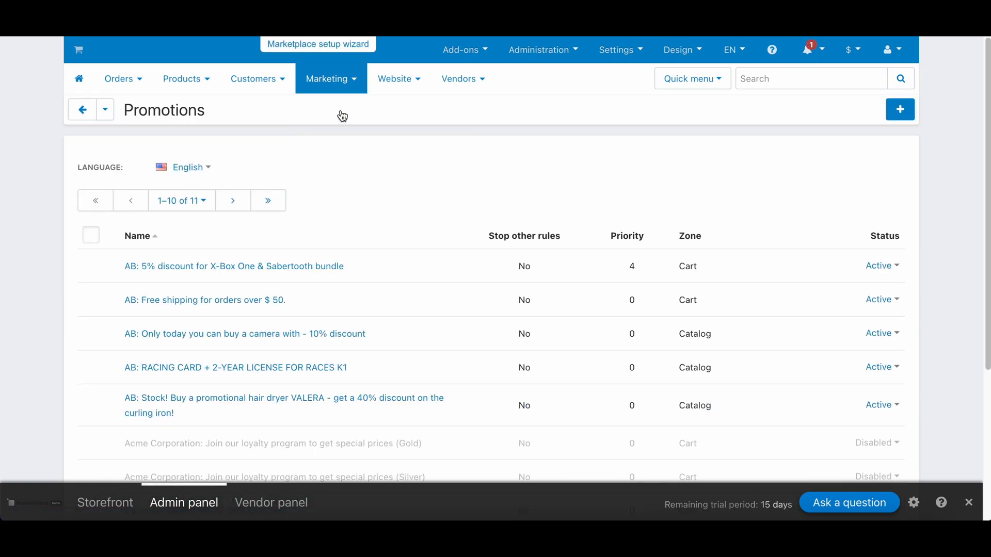
left_click(770, 52)
left_click(165, 181)
left_click(177, 158)
left_click(861, 93)
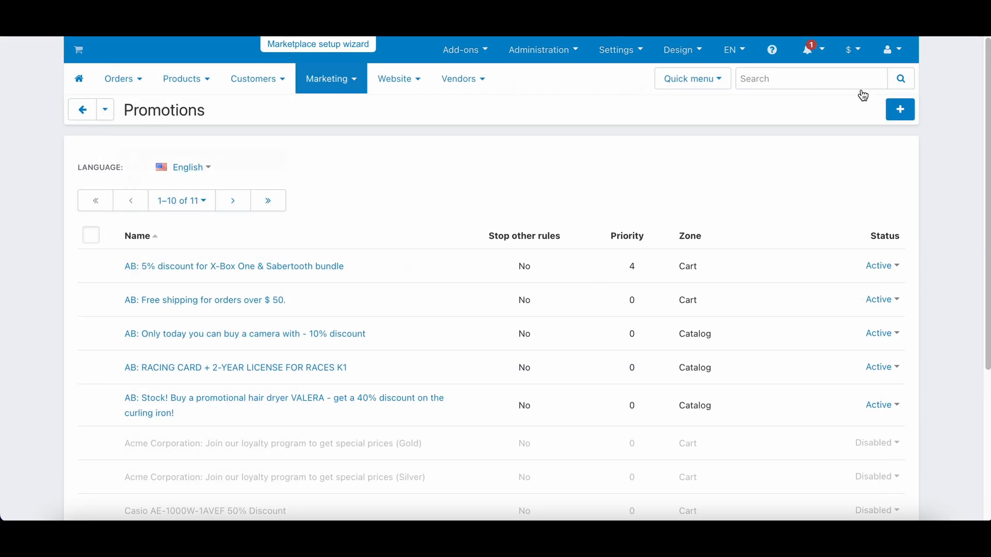
Open the blog post '2 Tips on How to Showcase Your Products Right' for editing.
mouse_move(396, 80)
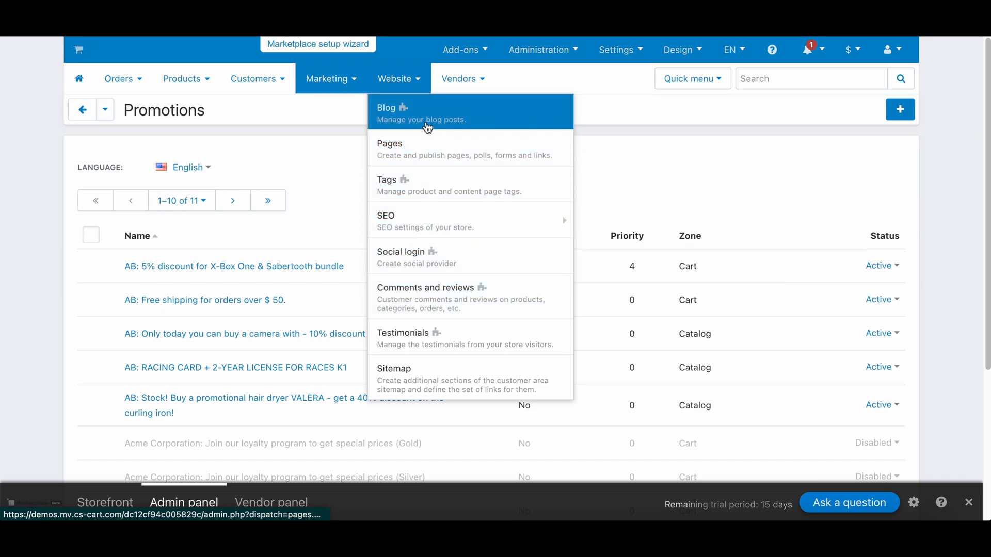
left_click(427, 123)
scroll(349, 286, "down", 4)
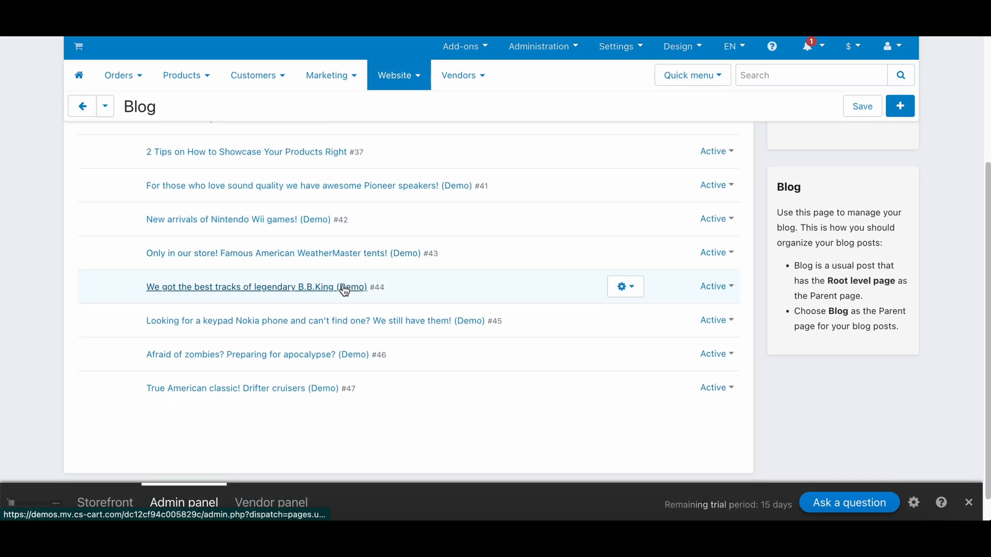
scroll(347, 289, "up", 4)
left_click(201, 326)
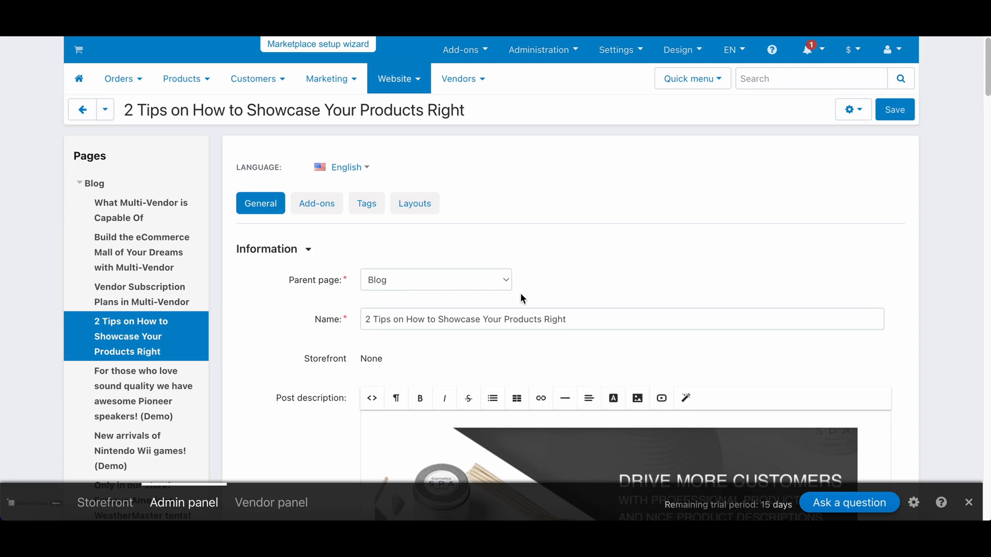
scroll(597, 258, "down", 5)
scroll(604, 311, "down", 4)
scroll(570, 311, "up", 9)
mouse_move(477, 88)
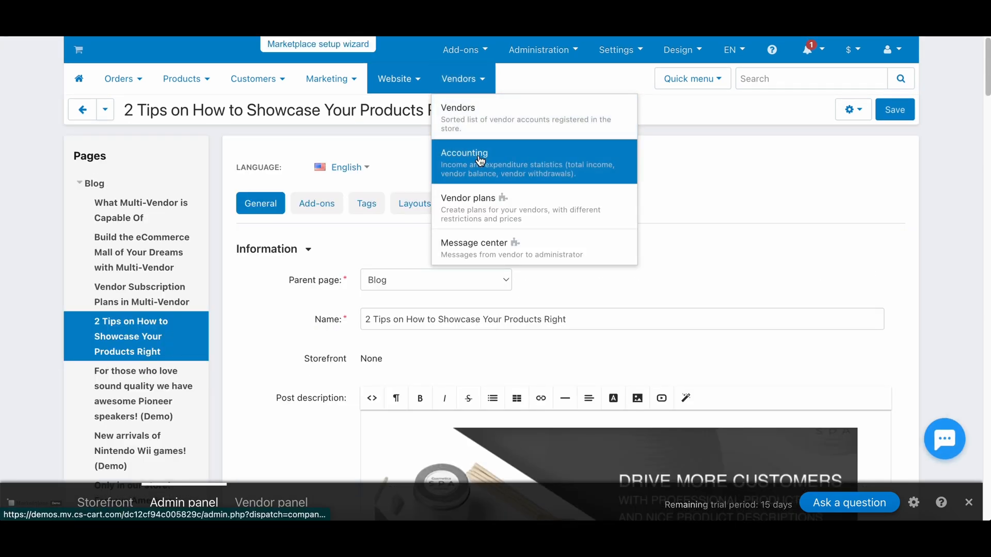
Open the Gold vendor plan and enter 7 as its commission transaction fee.
left_click(481, 215)
left_click(161, 296)
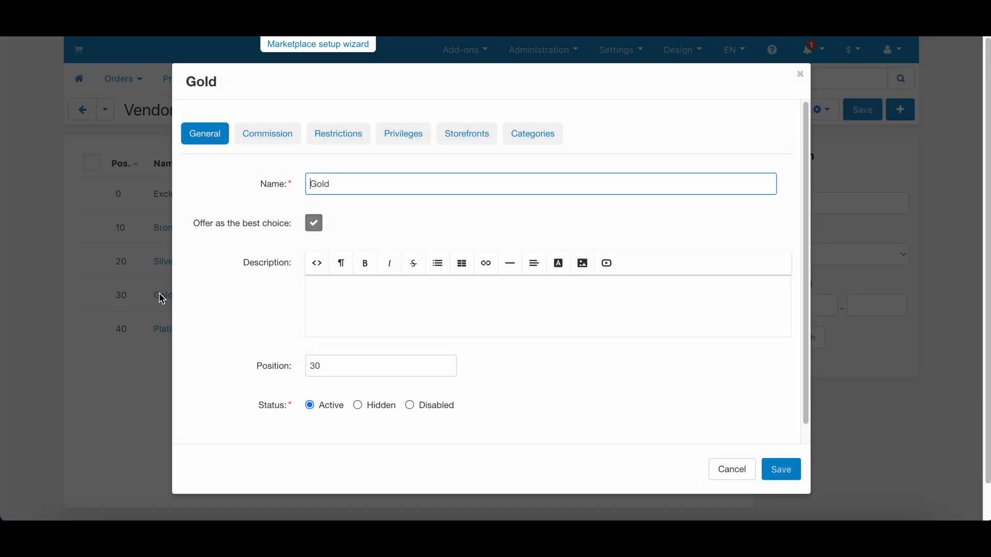
left_click(267, 136)
left_click_drag(332, 223, 287, 227)
type("7")
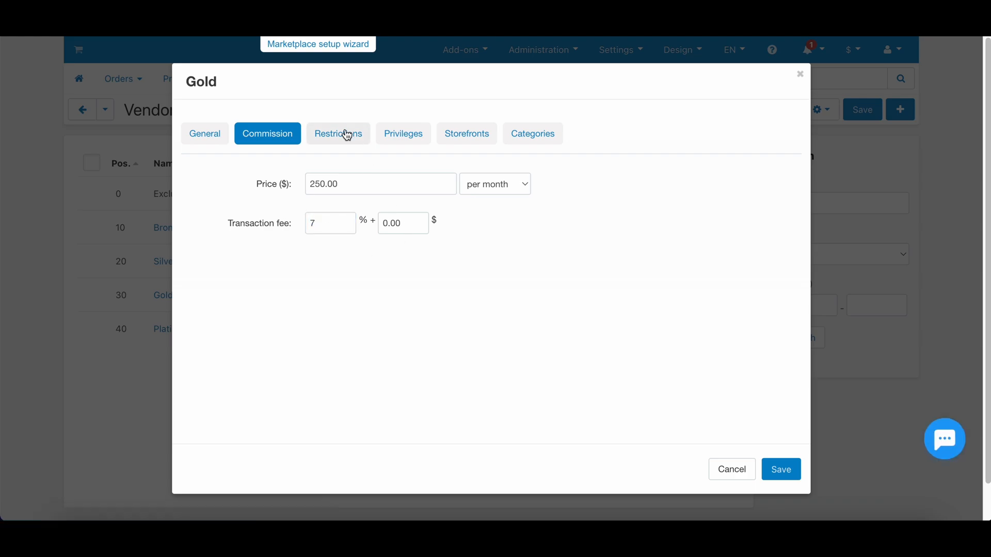
Review the Gold plan's Restrictions, Privileges, Storefronts and Categories tabs, ending on General.
left_click(346, 136)
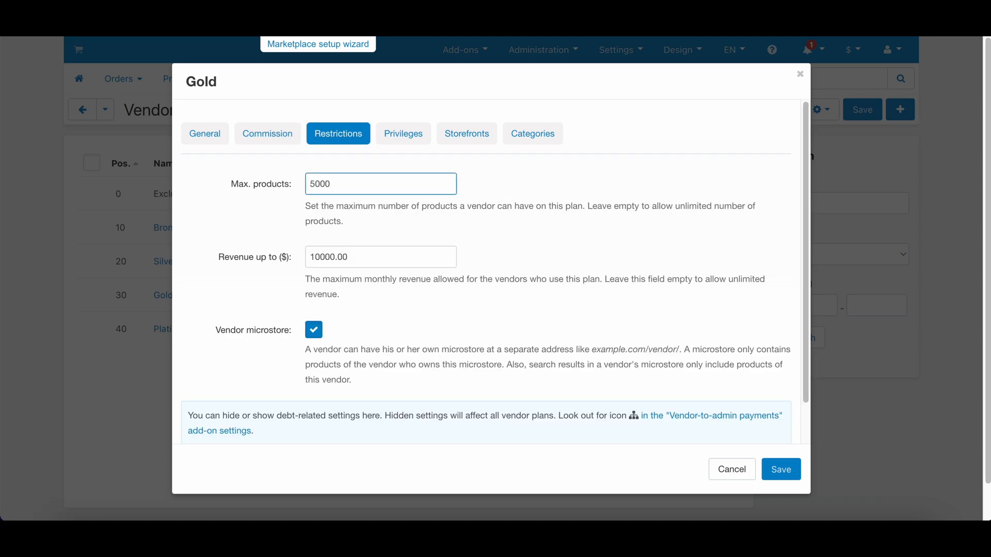
left_click(403, 136)
left_click(467, 135)
left_click(533, 135)
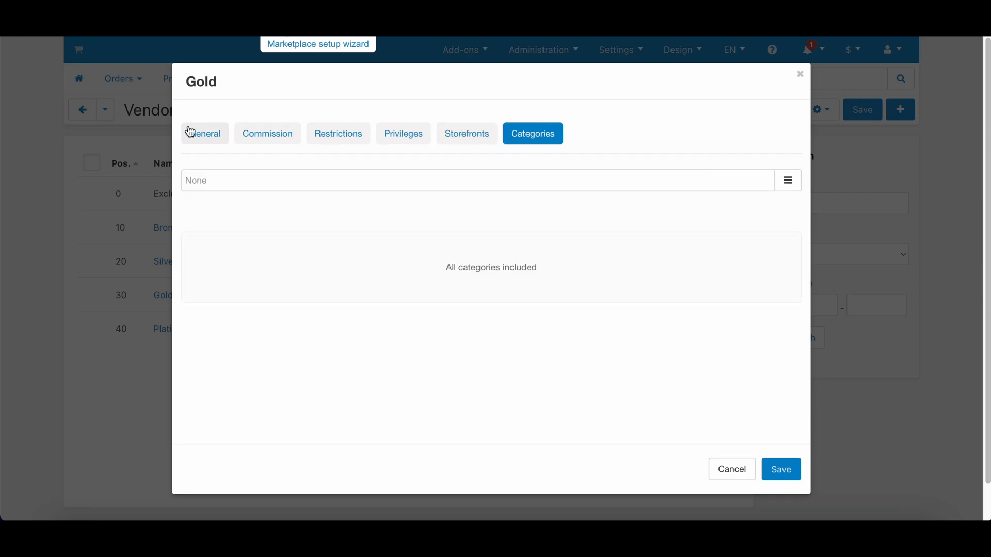
left_click(199, 134)
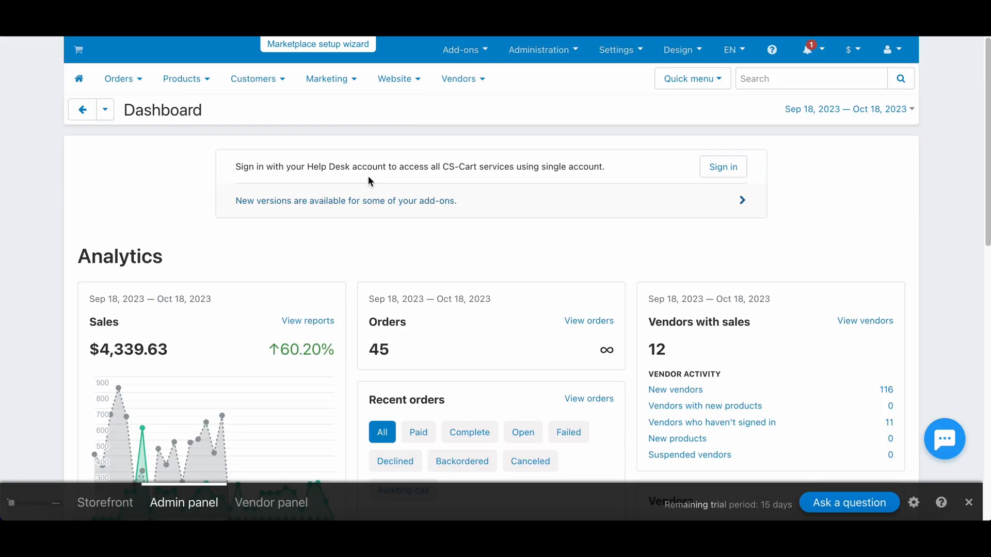
View the SEO rules page and its documentation, then switch to the vendor panel Dashboard.
mouse_move(398, 79)
mouse_move(513, 223)
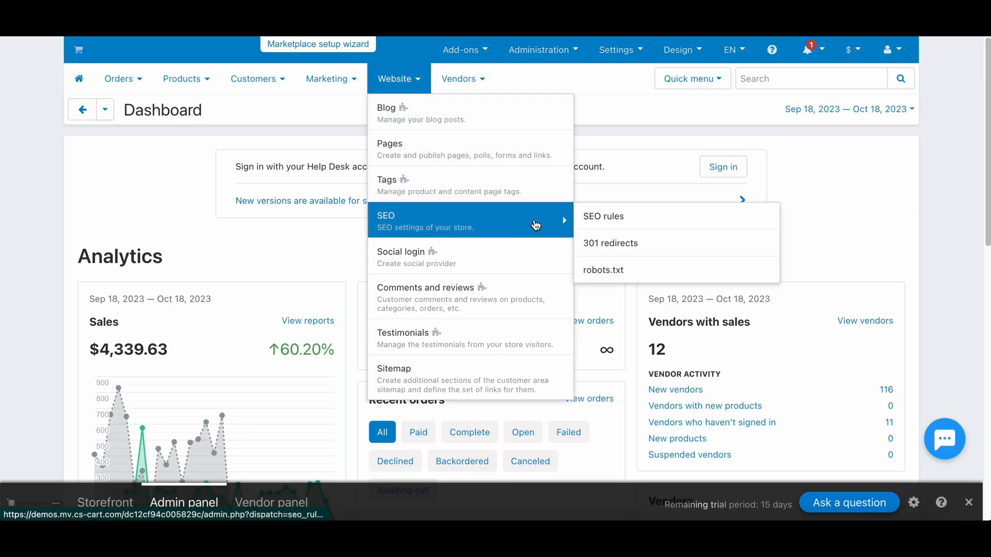
left_click(599, 218)
left_click(771, 50)
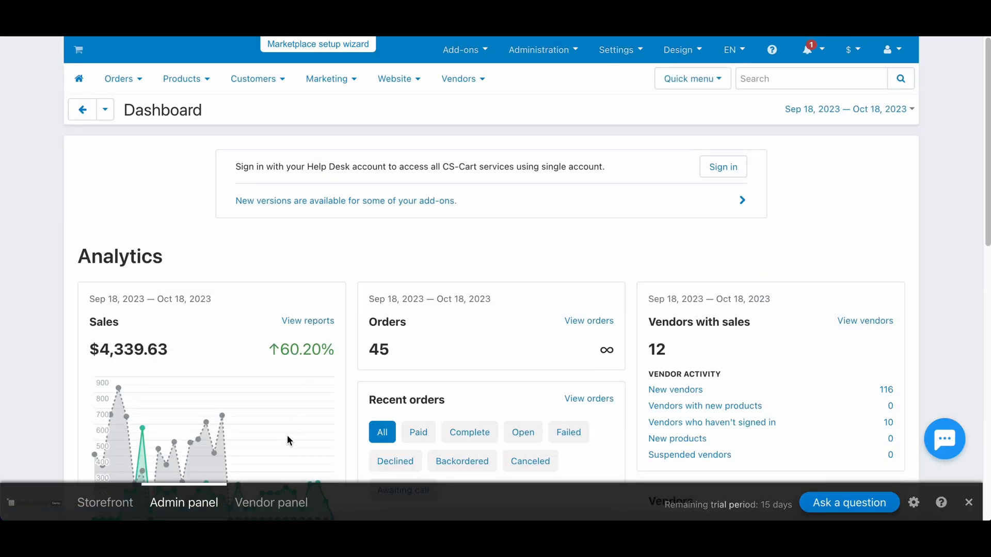
left_click(270, 504)
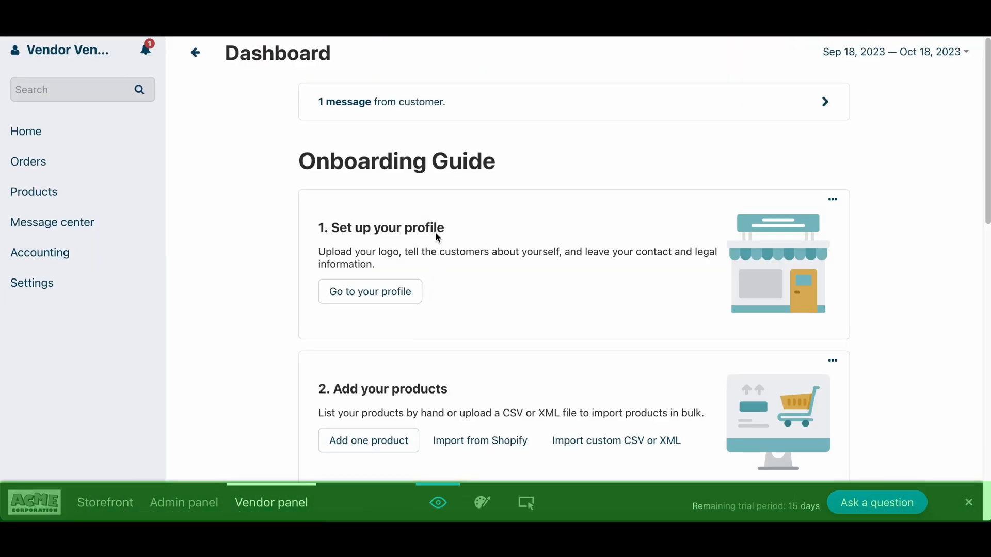
Open the vendor's Products list.
scroll(435, 239, "down", 15)
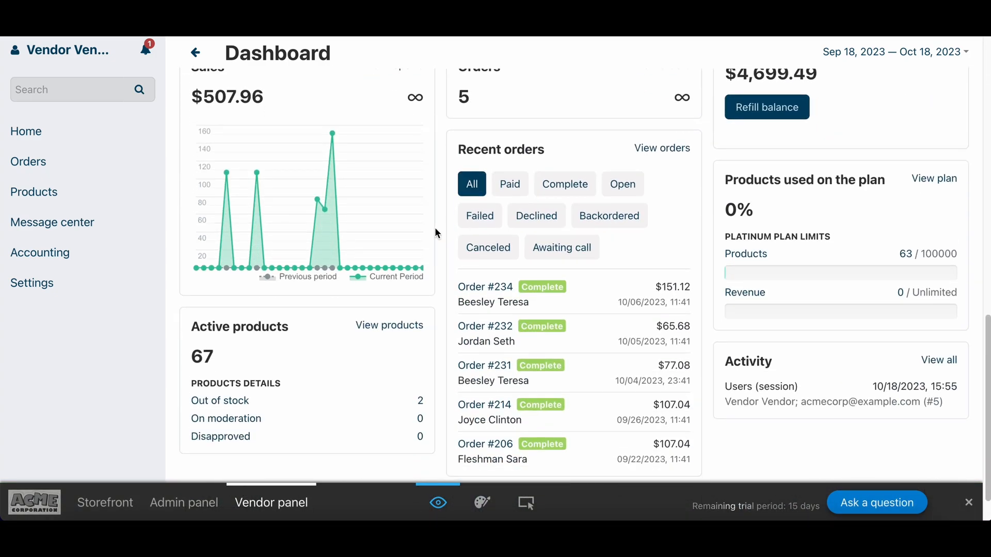
scroll(435, 232, "up", 10)
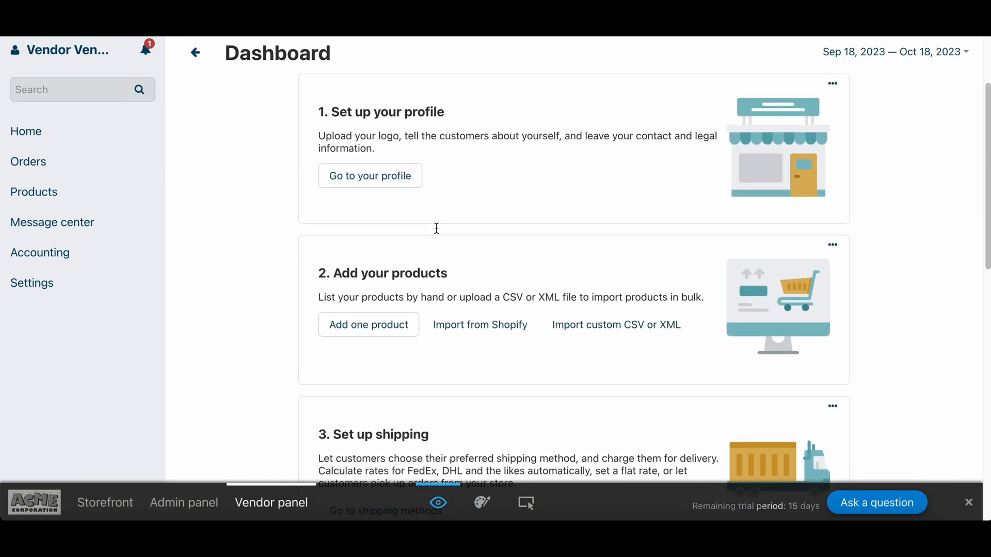
scroll(436, 228, "up", 3)
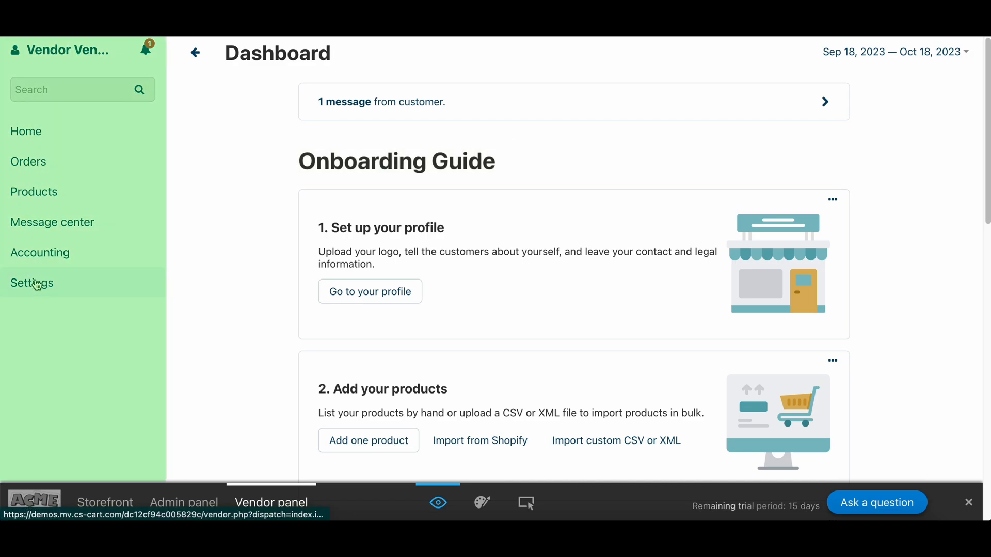
left_click(57, 195)
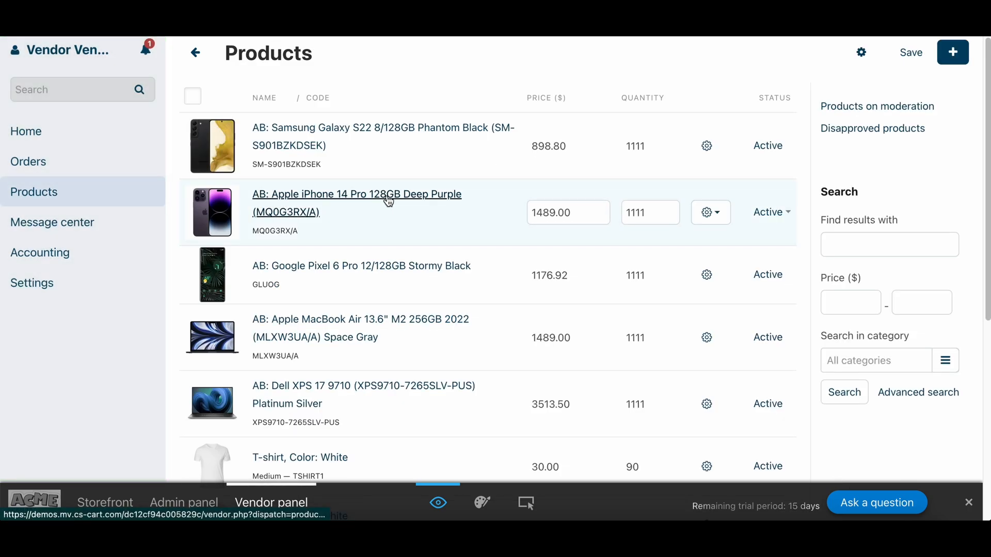
scroll(388, 199, "down", 10)
scroll(390, 200, "up", 10)
Try Create new product from the + menu, then return to the products list.
left_click(954, 58)
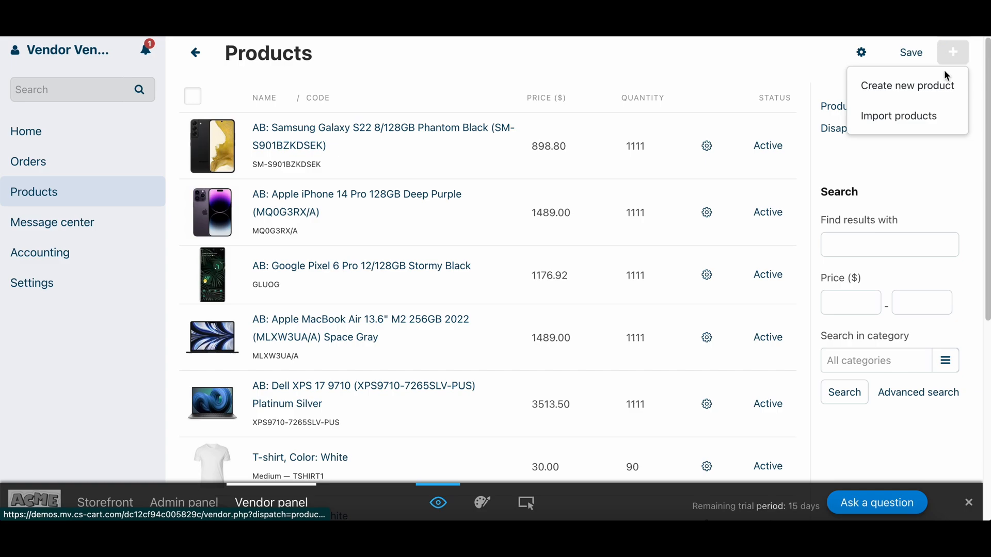
left_click(929, 86)
scroll(594, 221, "down", 3)
scroll(593, 220, "up", 3)
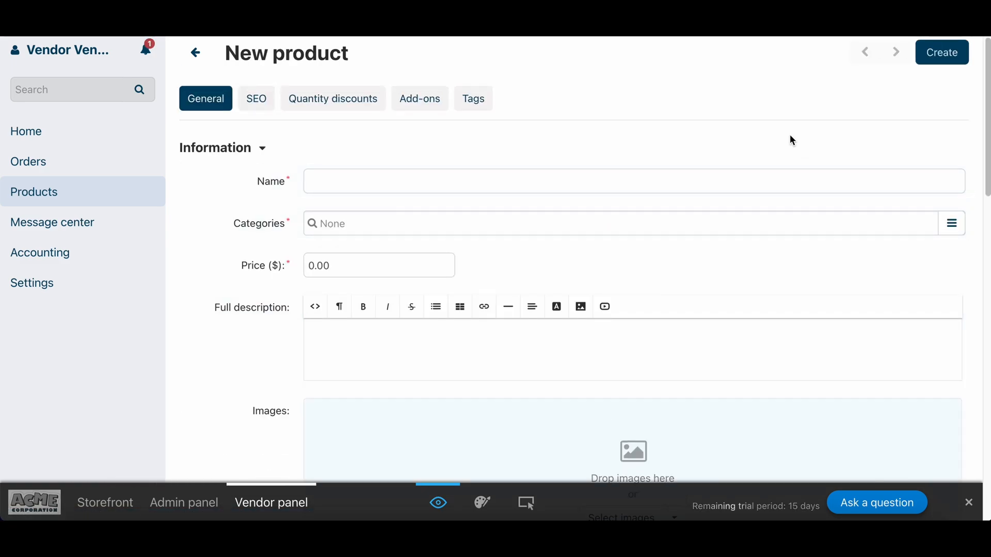
left_click(194, 57)
Try Bulk product addition, add and discard two rows without saving, then choose Import products.
left_click(862, 50)
left_click(810, 113)
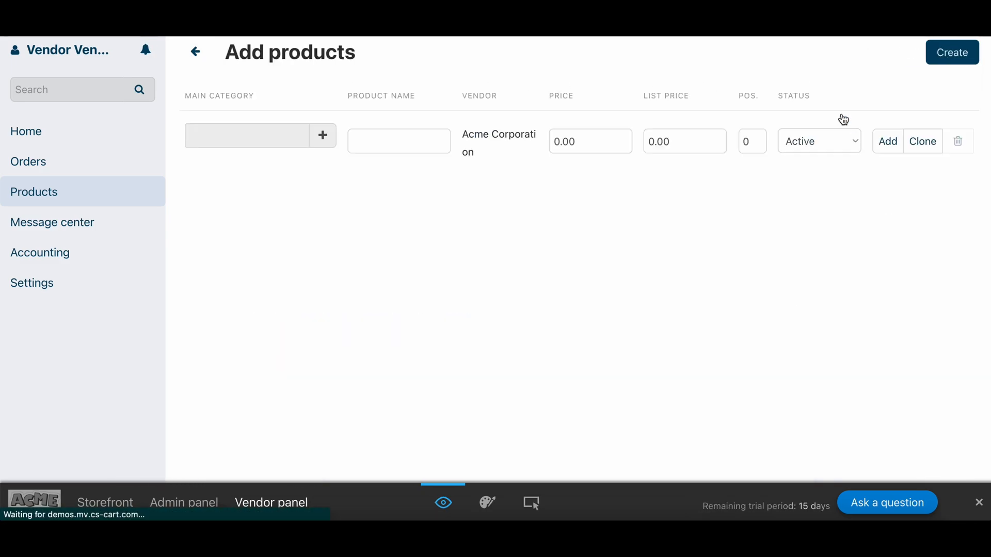
left_click(888, 141)
left_click(888, 141)
left_click(959, 202)
left_click(958, 264)
left_click(198, 56)
left_click(535, 203)
left_click(950, 55)
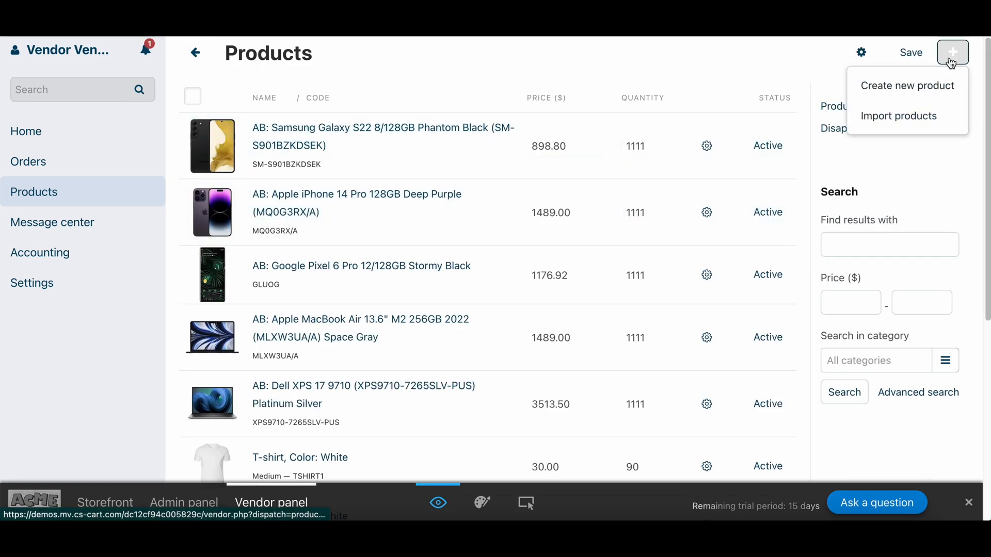
left_click(907, 132)
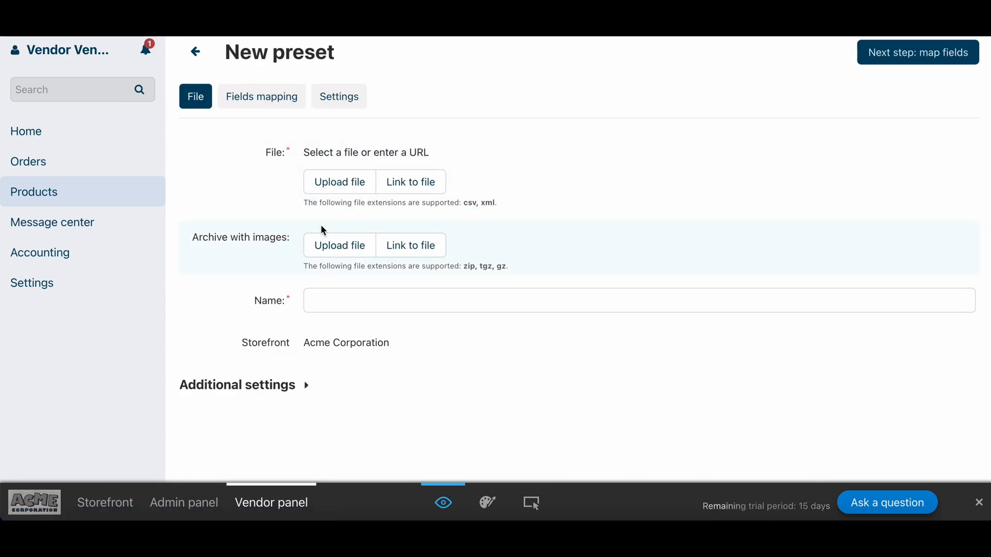
Upload products_general_10182023.csv to the preset and continue to field mapping.
left_click(339, 185)
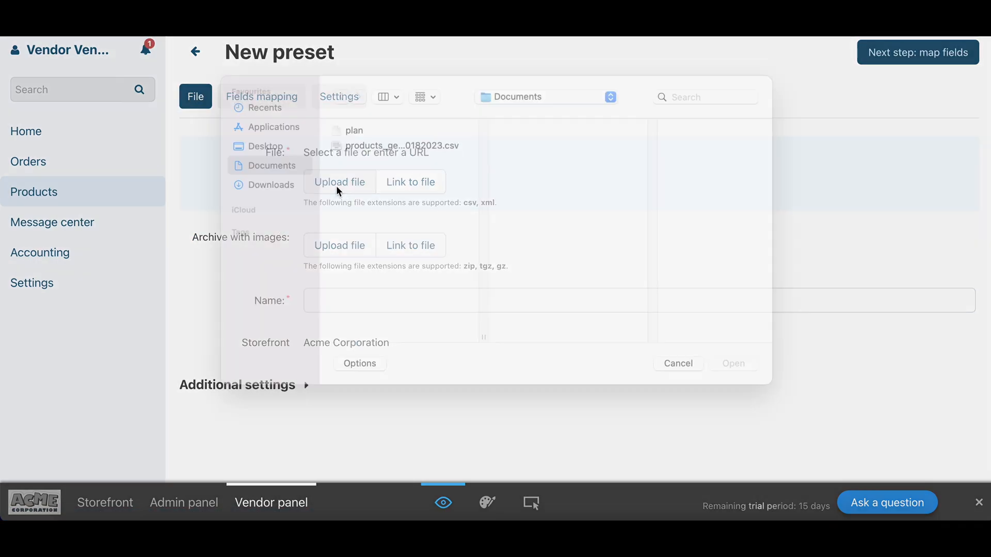
double_click(395, 165)
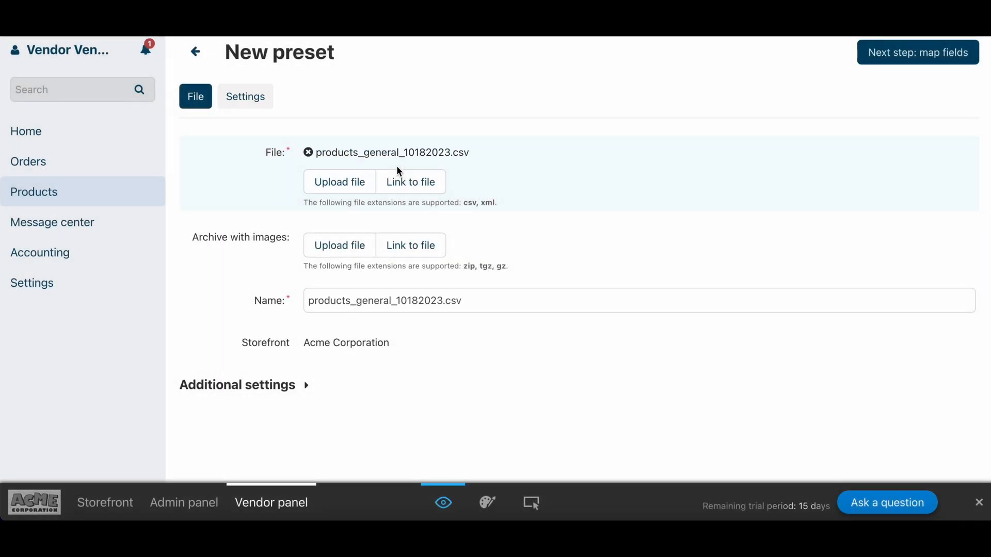
left_click(908, 60)
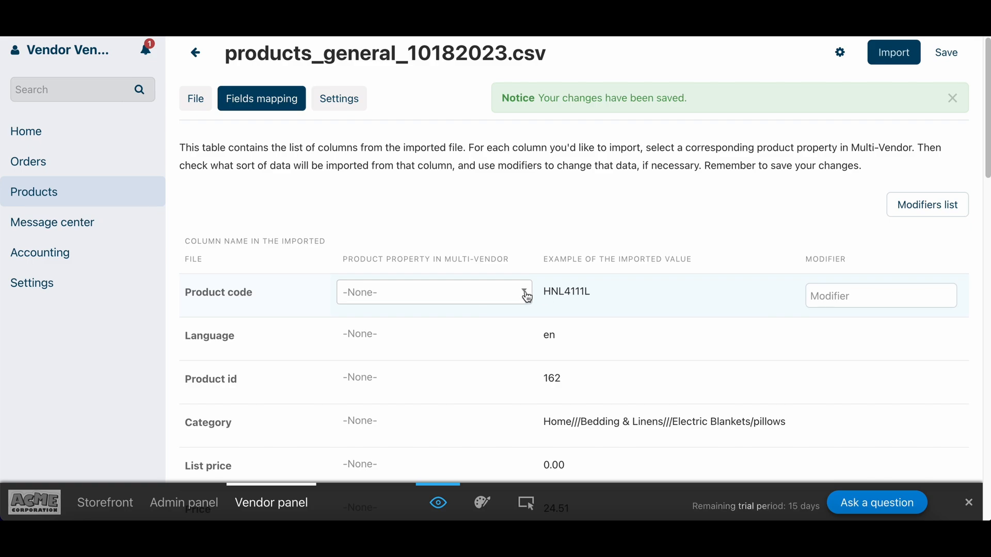
Map the Product code column to Product code and save the preset.
left_click(526, 296)
left_click(482, 378)
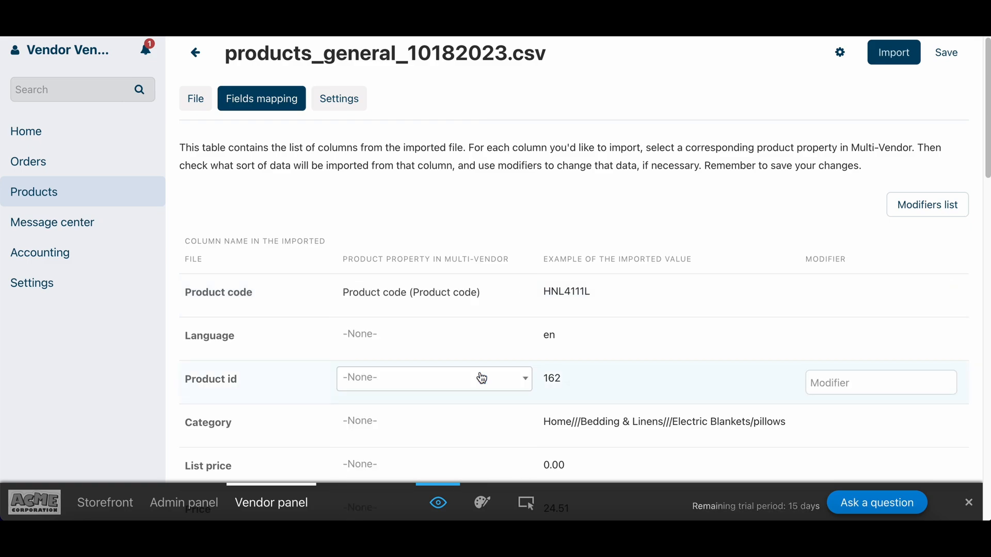
scroll(476, 356, "down", 15)
scroll(476, 356, "up", 15)
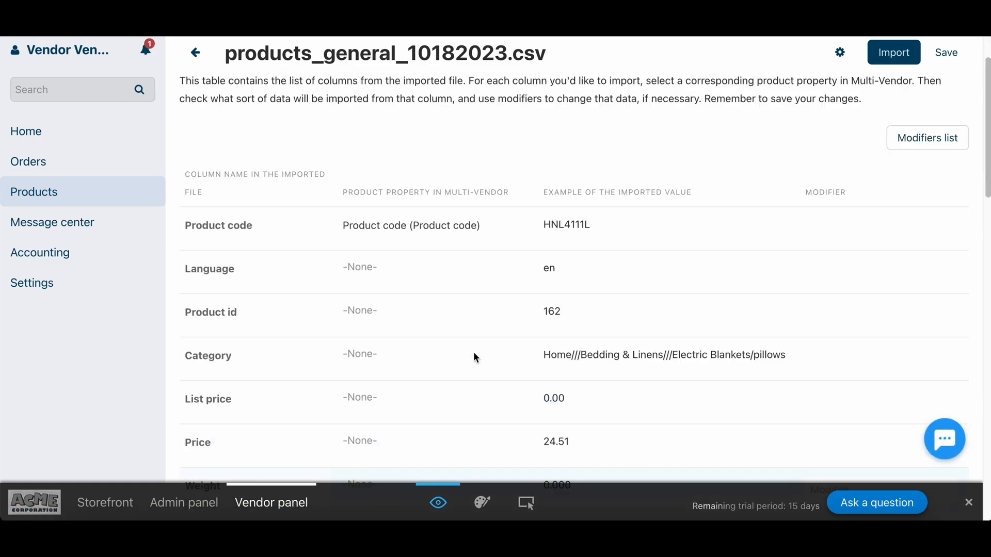
left_click(944, 53)
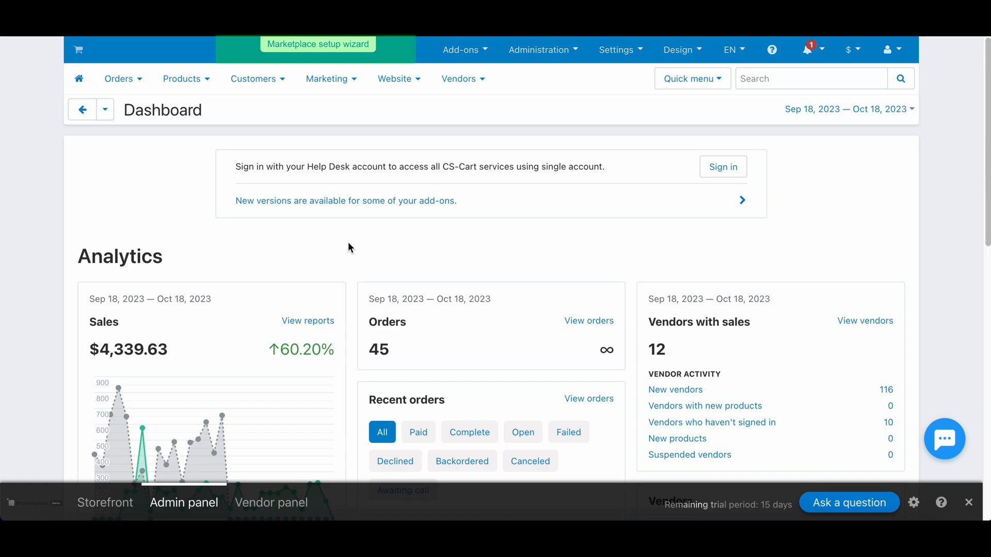
In the setup wizard, save the third business model: single payment, all money to you.
left_click(338, 51)
scroll(450, 215, "down", 8)
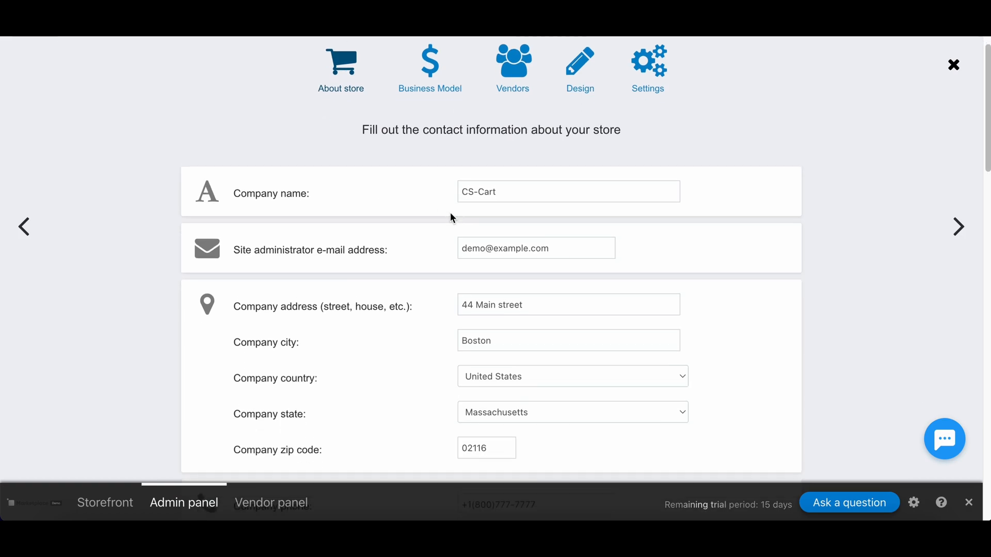
scroll(449, 213, "down", 3)
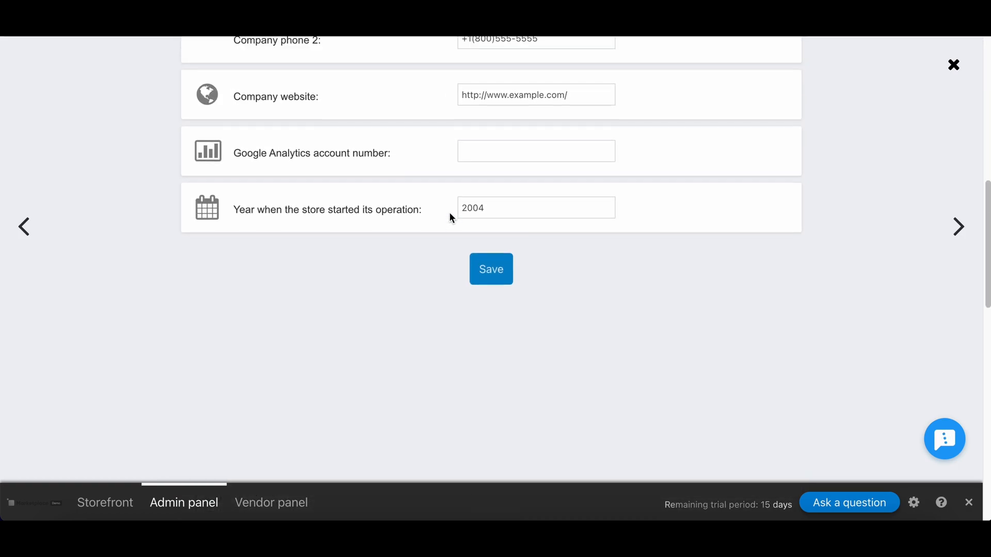
scroll(449, 213, "up", 10)
left_click(430, 99)
scroll(404, 257, "down", 2)
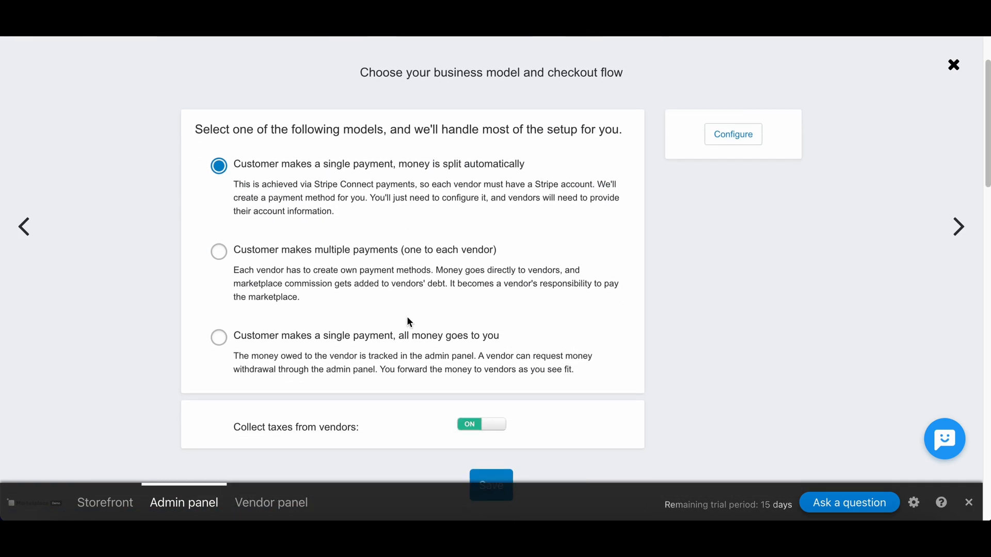
scroll(409, 343, "down", 2)
left_click(491, 428)
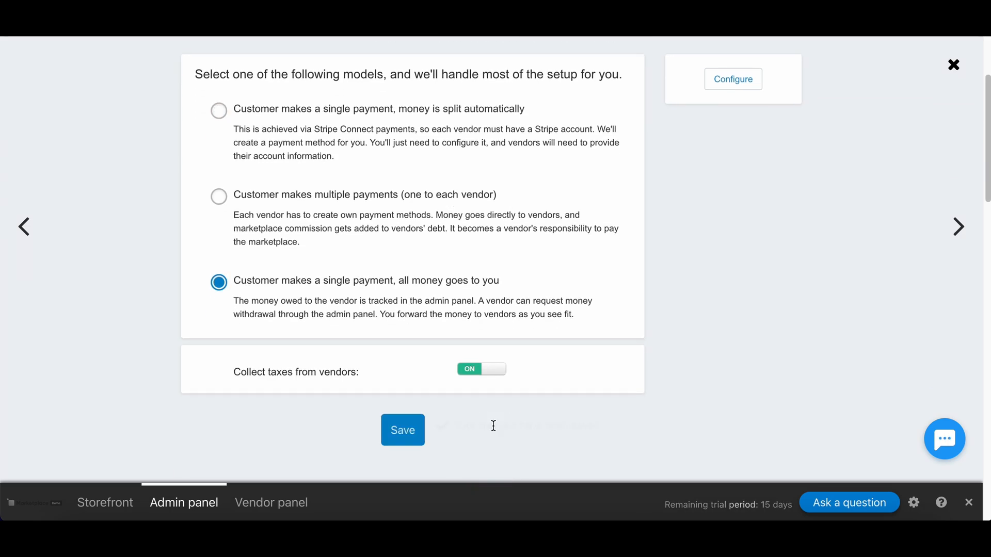
On the Vendors step, enable Premoderate all new products.
left_click(517, 92)
scroll(375, 272, "down", 2)
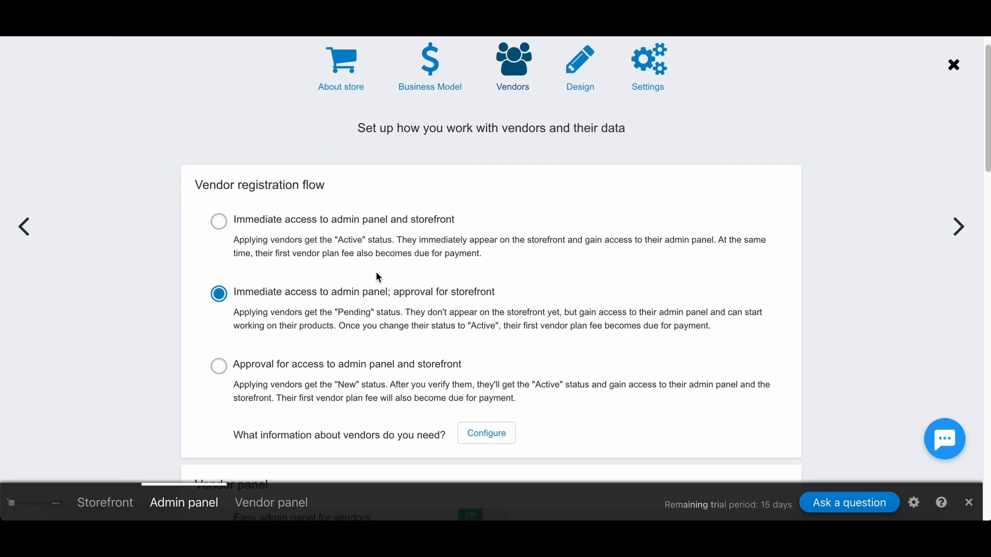
scroll(365, 321, "down", 10)
left_click(476, 264)
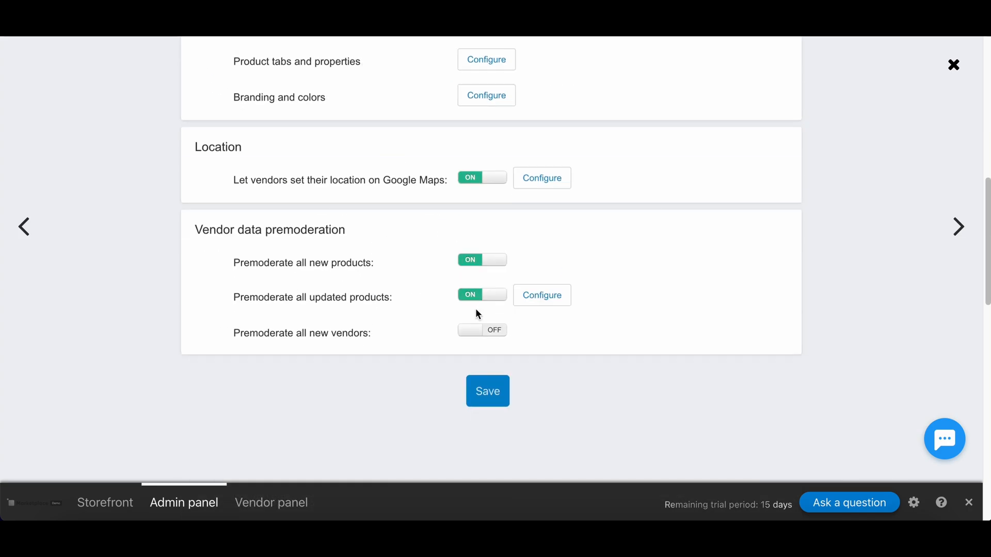
scroll(491, 390, "up", 10)
Review the wizard's storefront Design and product catalog Settings steps.
left_click(580, 89)
scroll(558, 298, "down", 8)
scroll(557, 299, "up", 8)
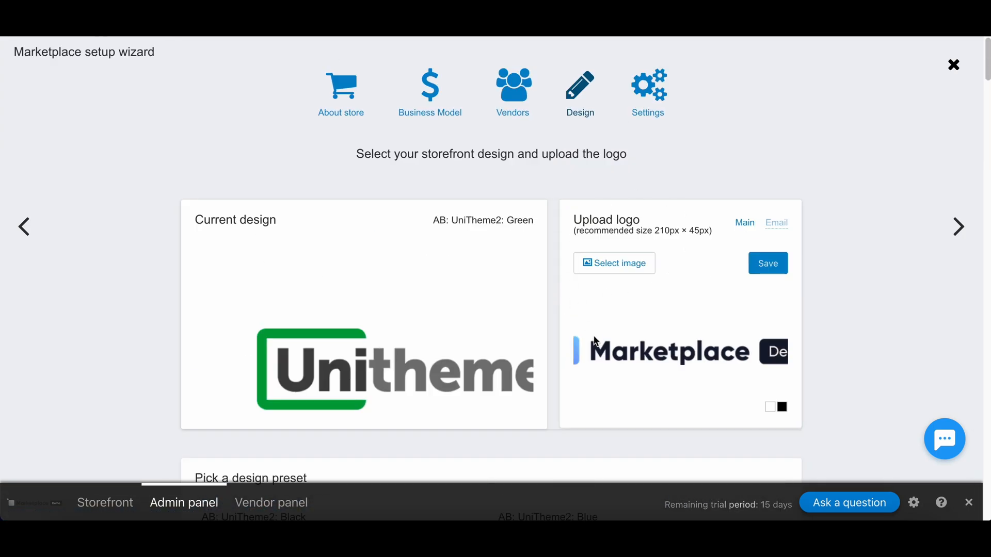
left_click(644, 89)
scroll(572, 312, "down", 5)
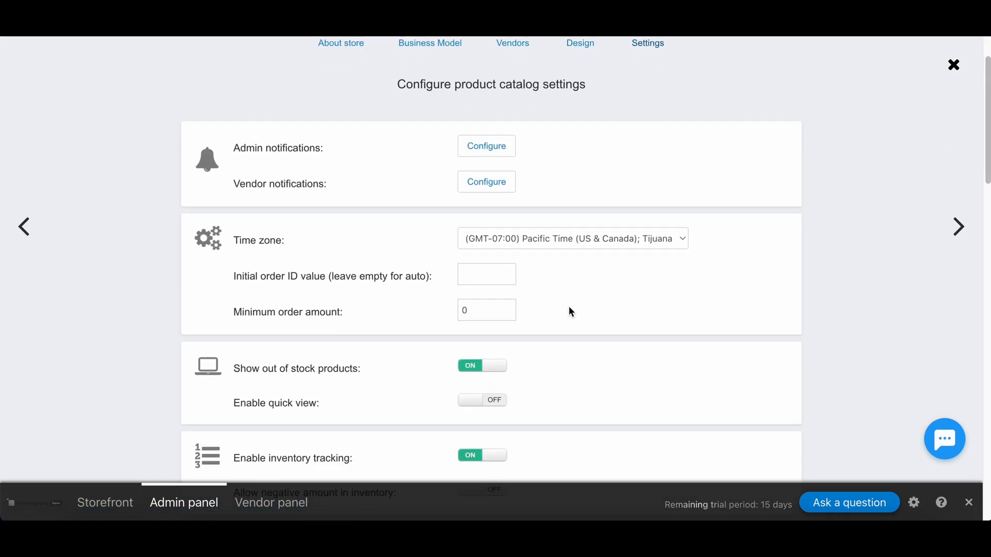
scroll(479, 261, "up", 1)
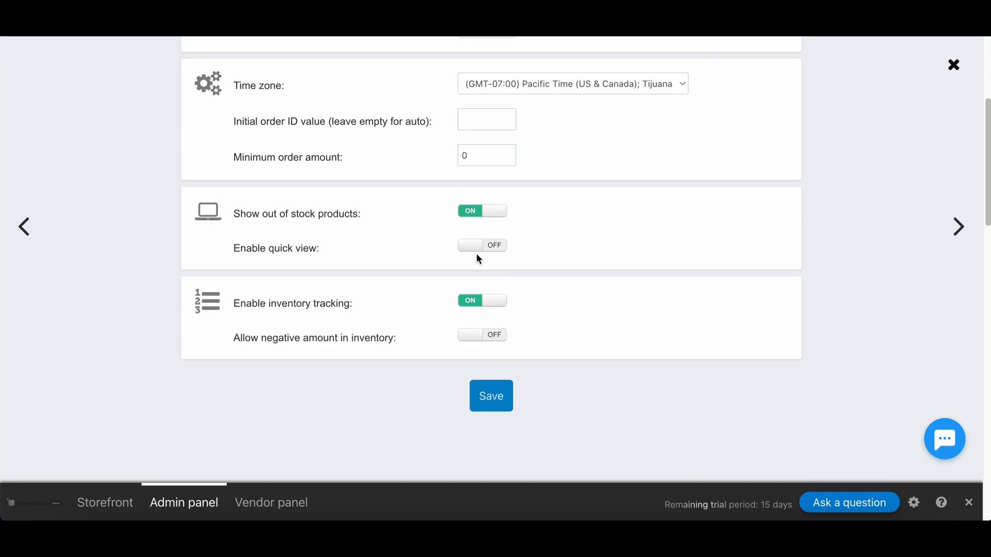